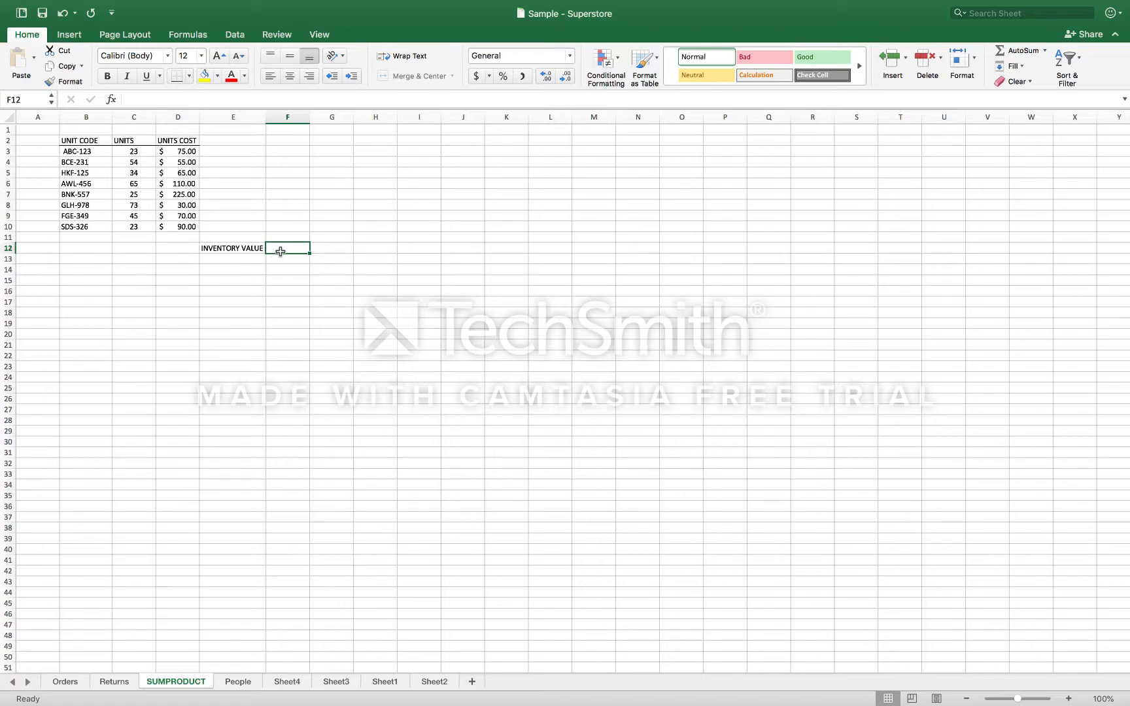
Start a SUMPRODUCT formula in F12 beside INVENTORY VALUE and open the Formula Builder for its arguments
text(=)
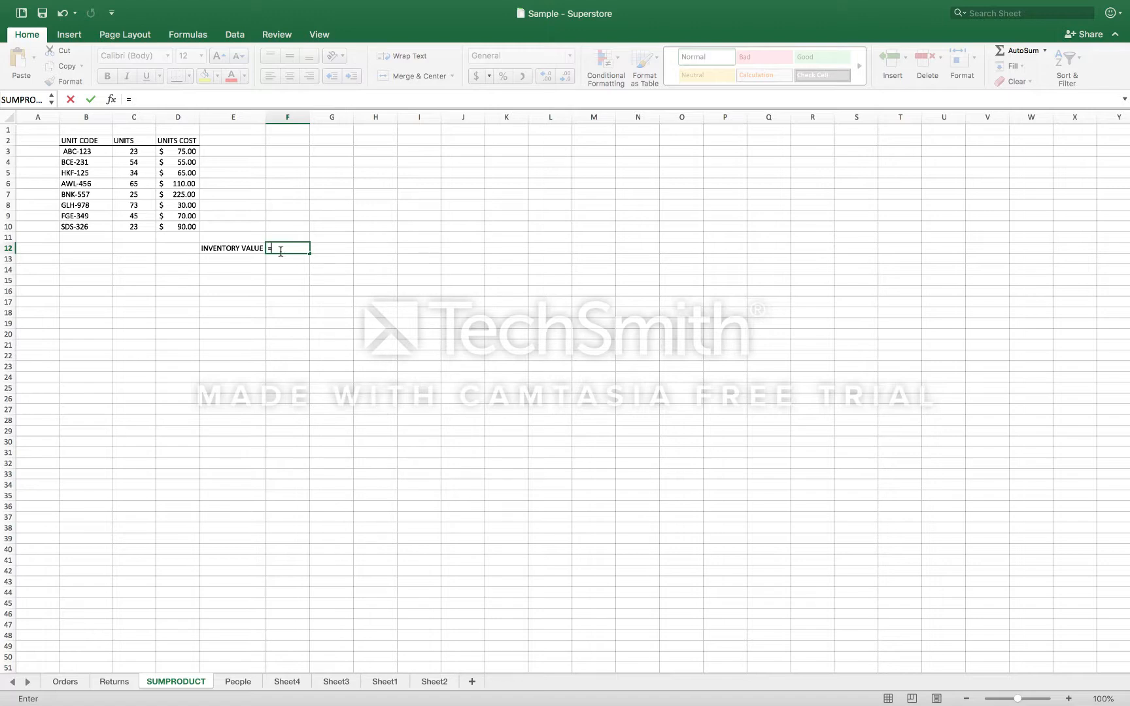
text(su)
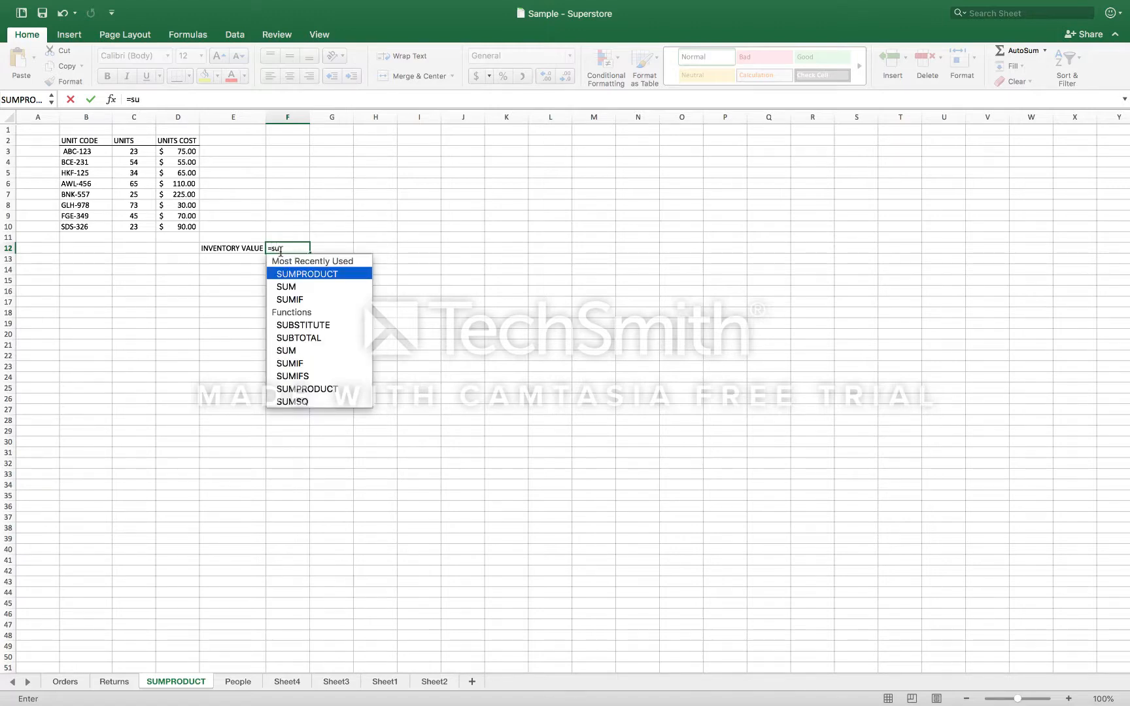
text(mprodcu)
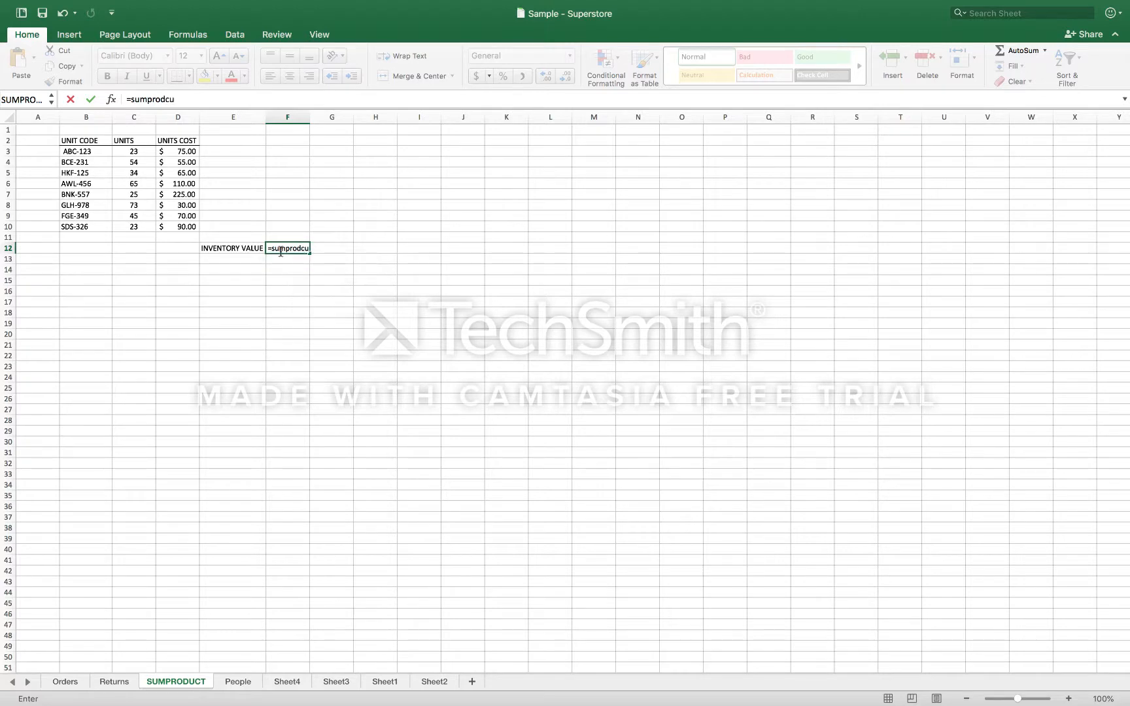
key(BackSpace)
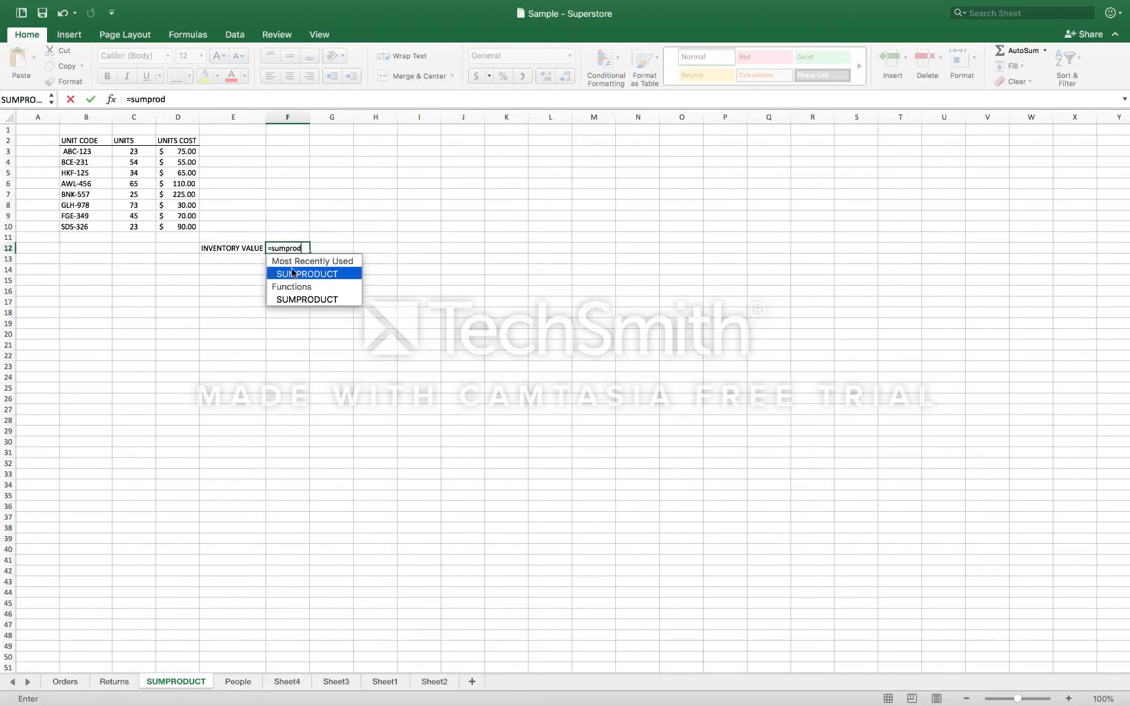
double_click(291, 274)
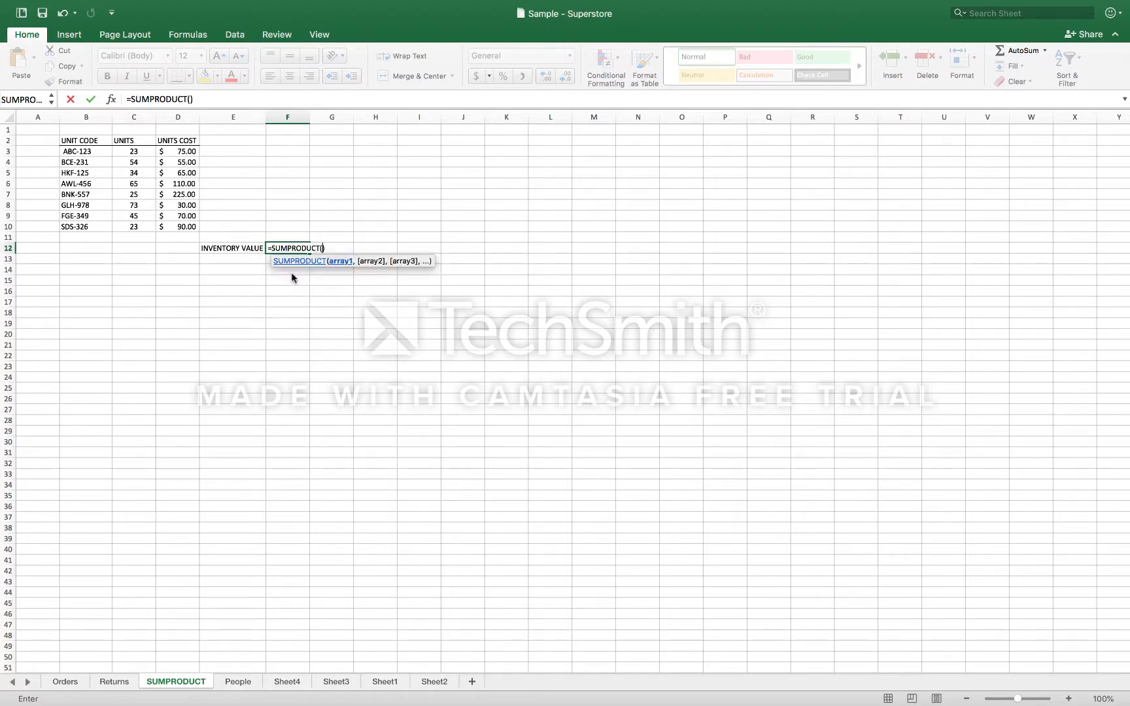
click(111, 100)
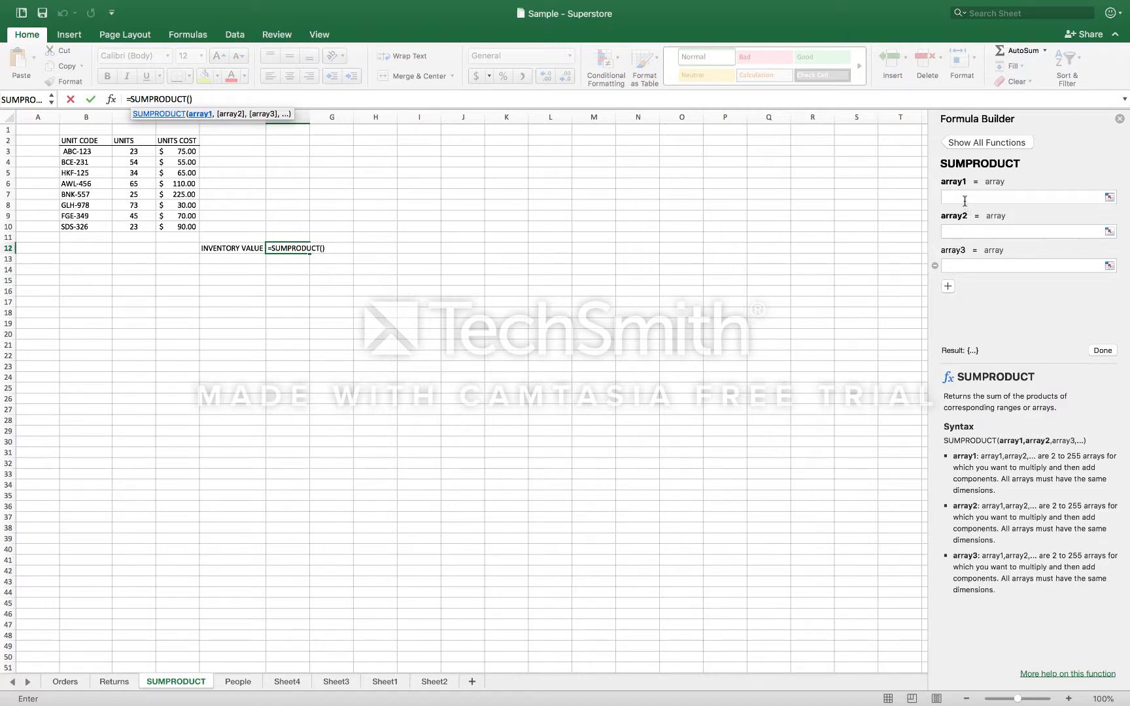
Set array1 to the units C3:C10 and array2 to the unit costs D3:D10, and confirm the formula
click(964, 201)
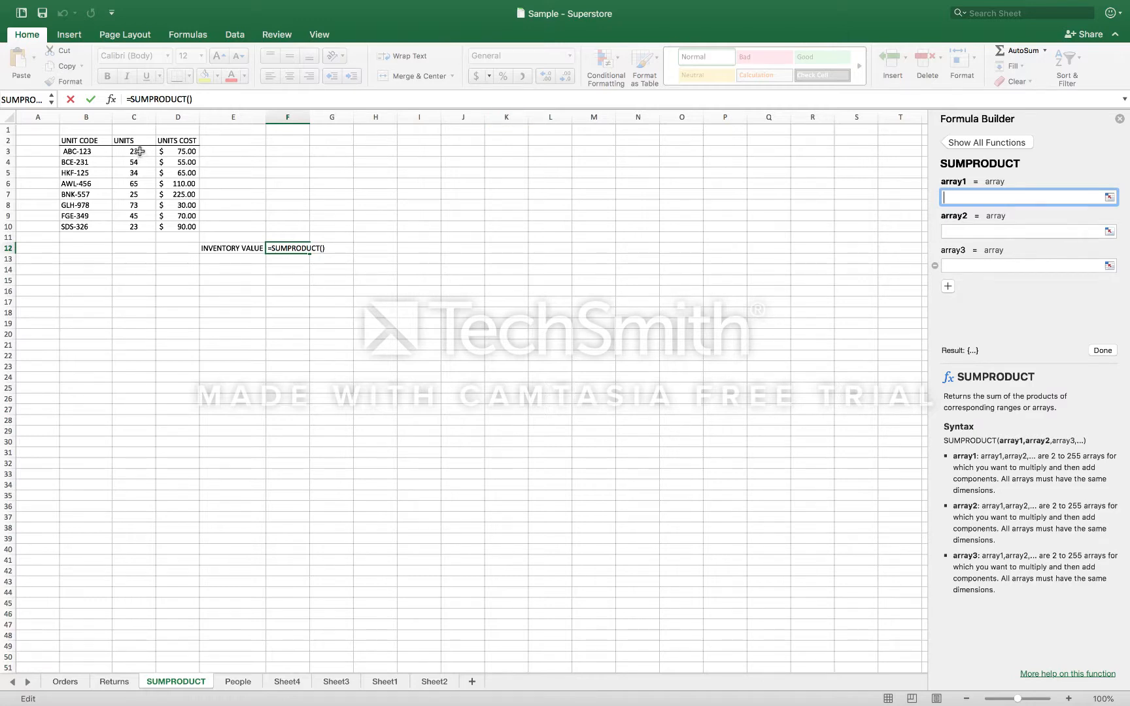
drag(140, 151, 128, 226)
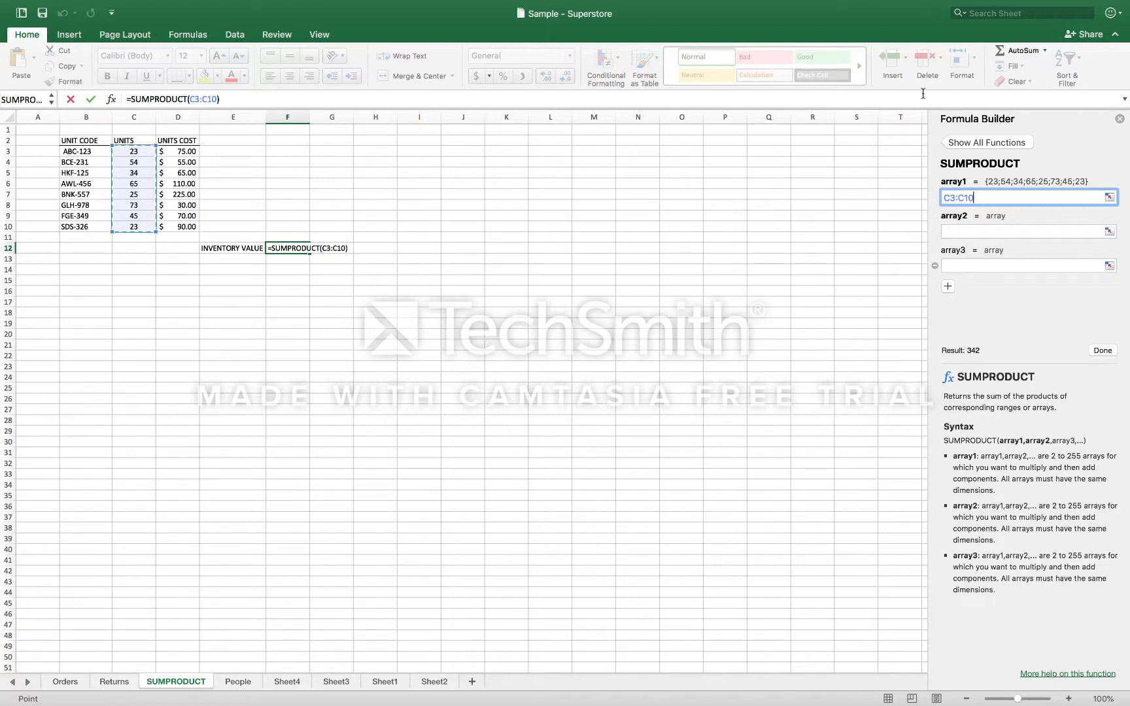
click(963, 232)
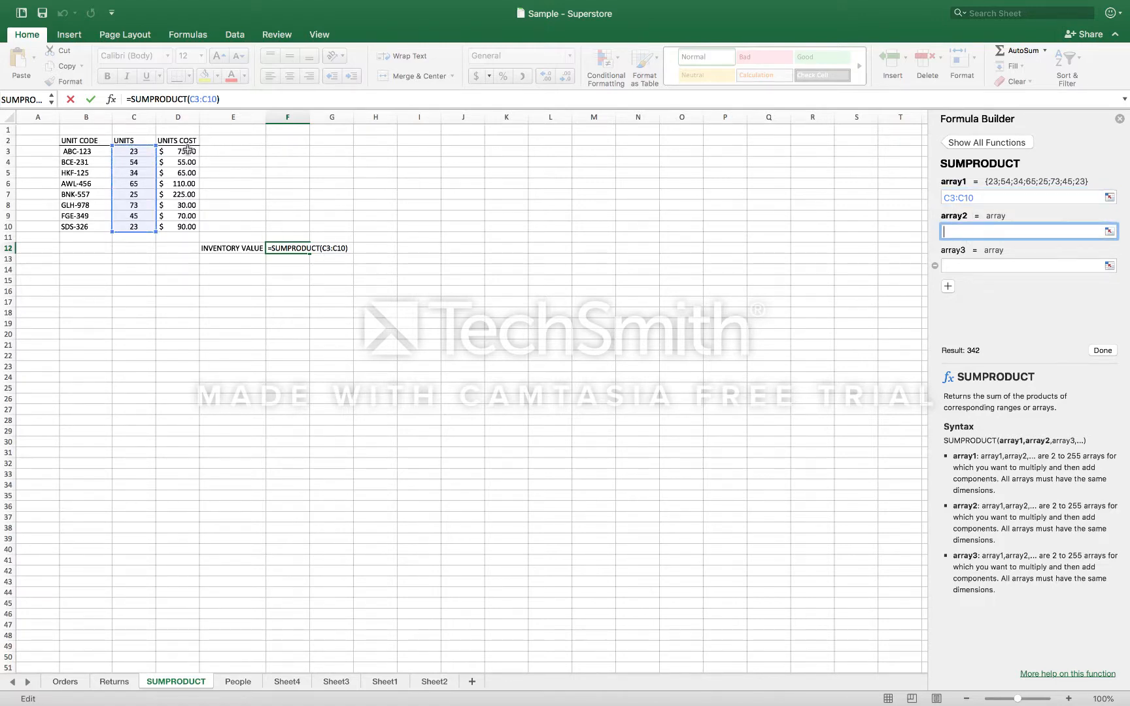
drag(188, 149, 179, 228)
click(300, 243)
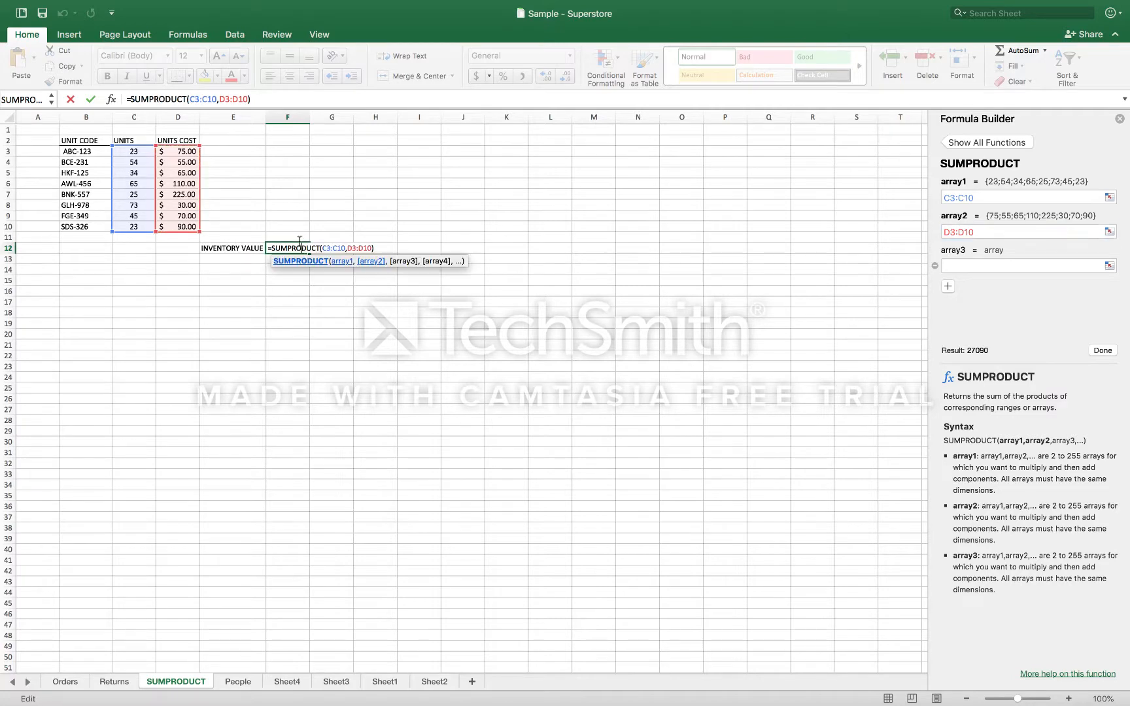
key(Return)
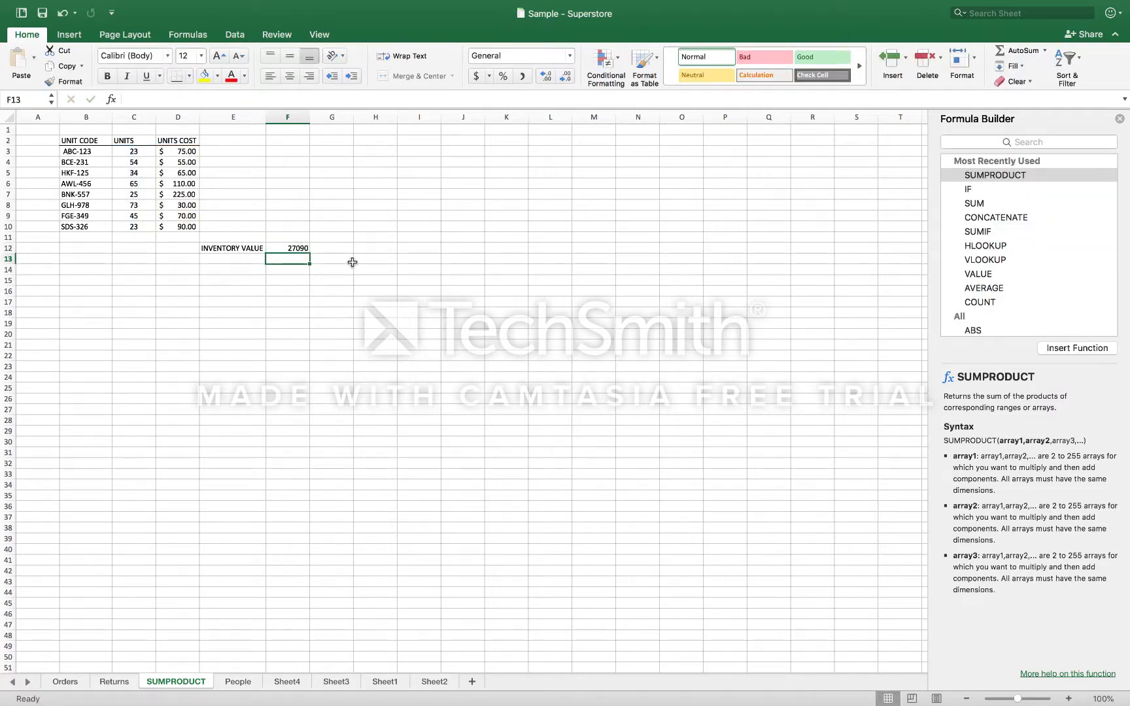
Apply the comma number style to the inventory value in F12 and review its formula
click(302, 248)
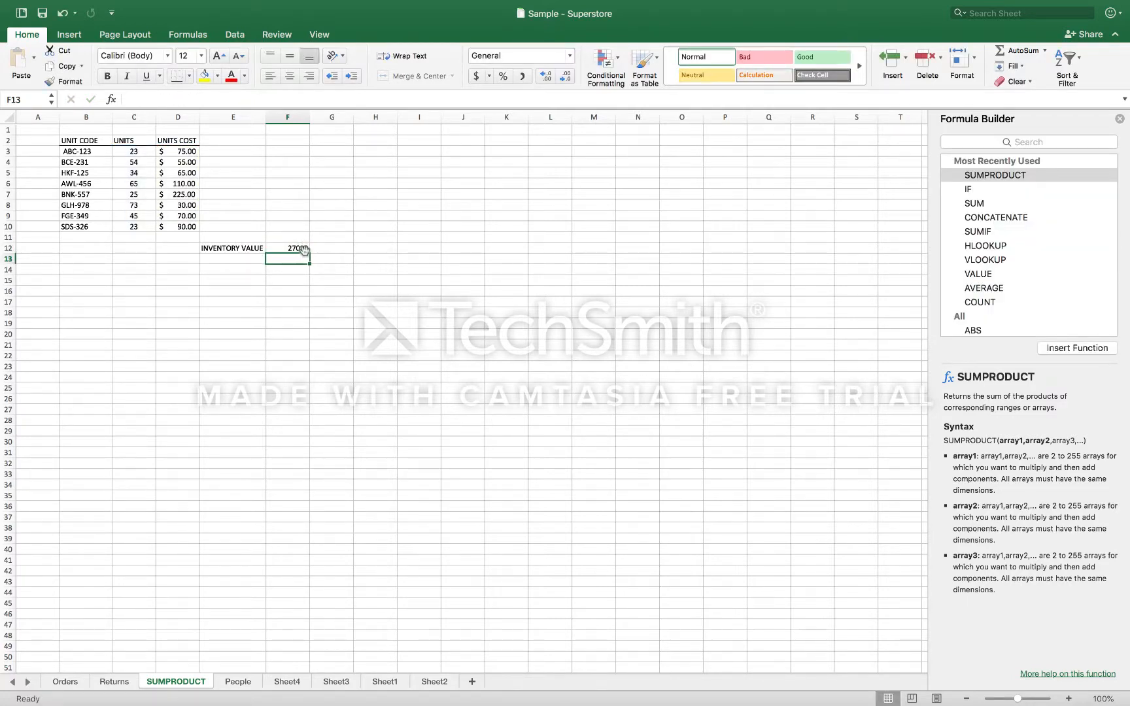
click(521, 76)
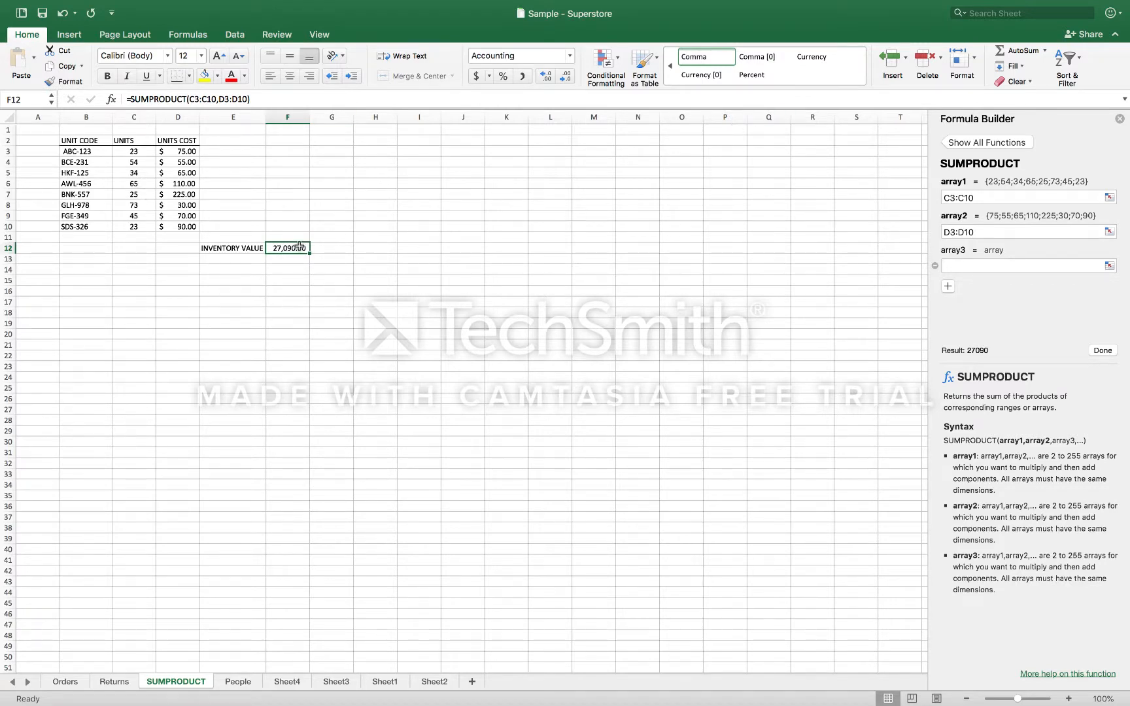
click(263, 101)
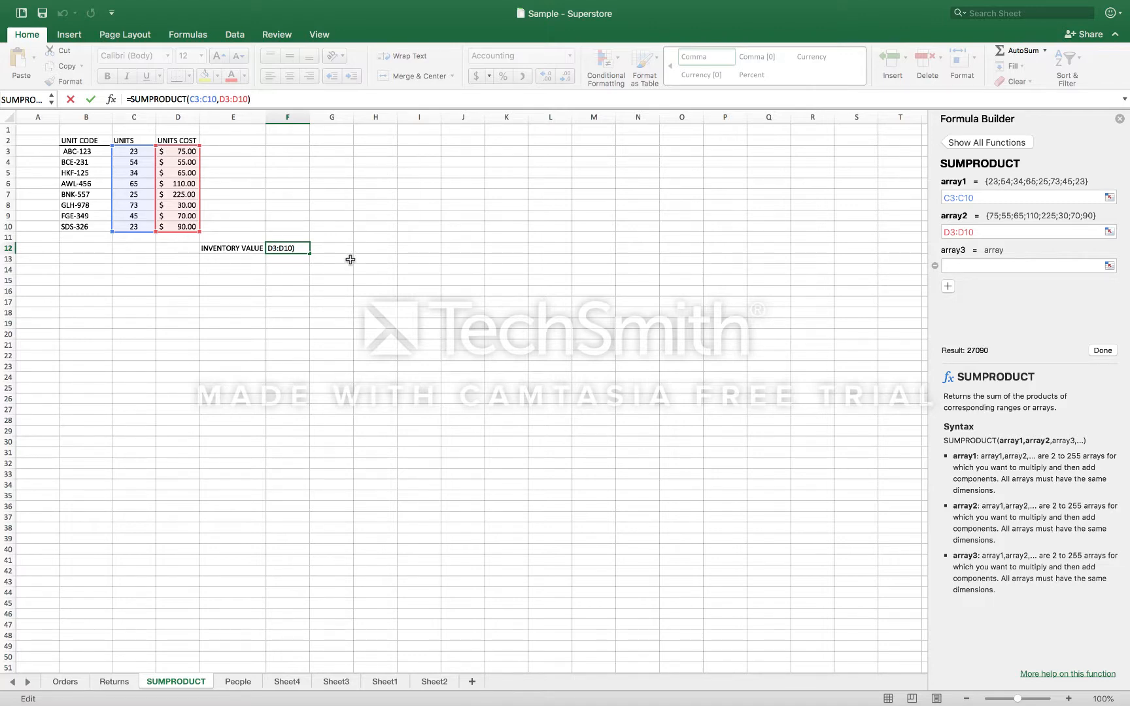
key(Return)
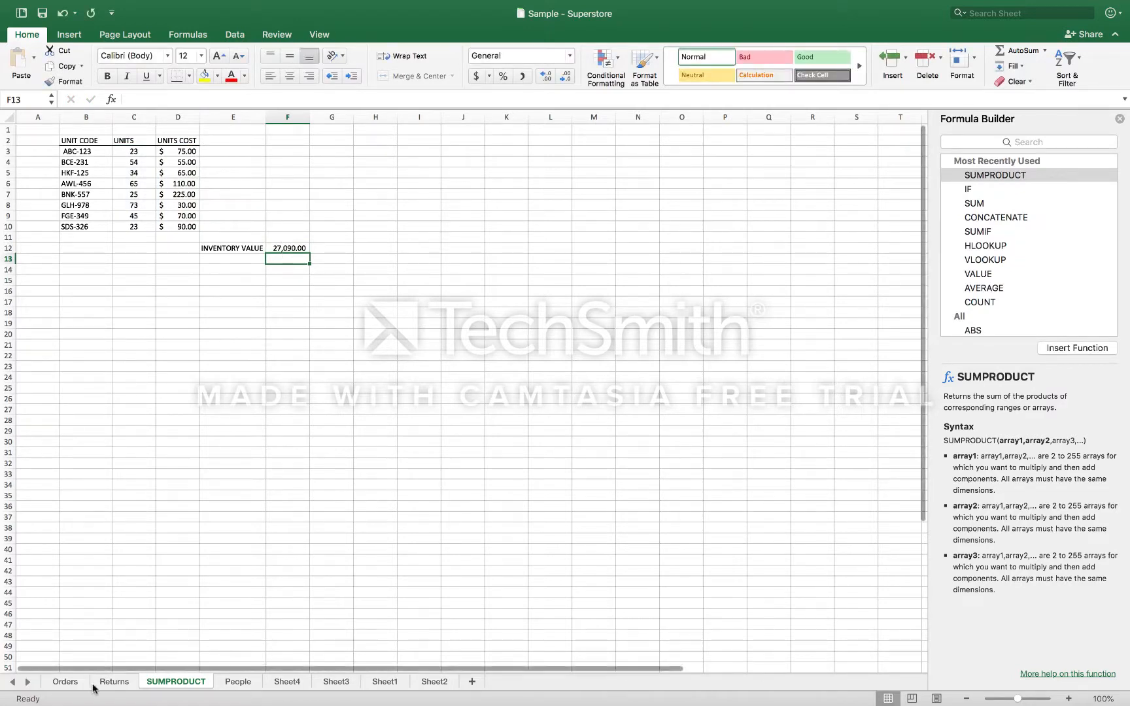
Go to the Orders sheet, select X3 beside Total Revenue, and examine the order columns and how far down the rows extend
click(70, 683)
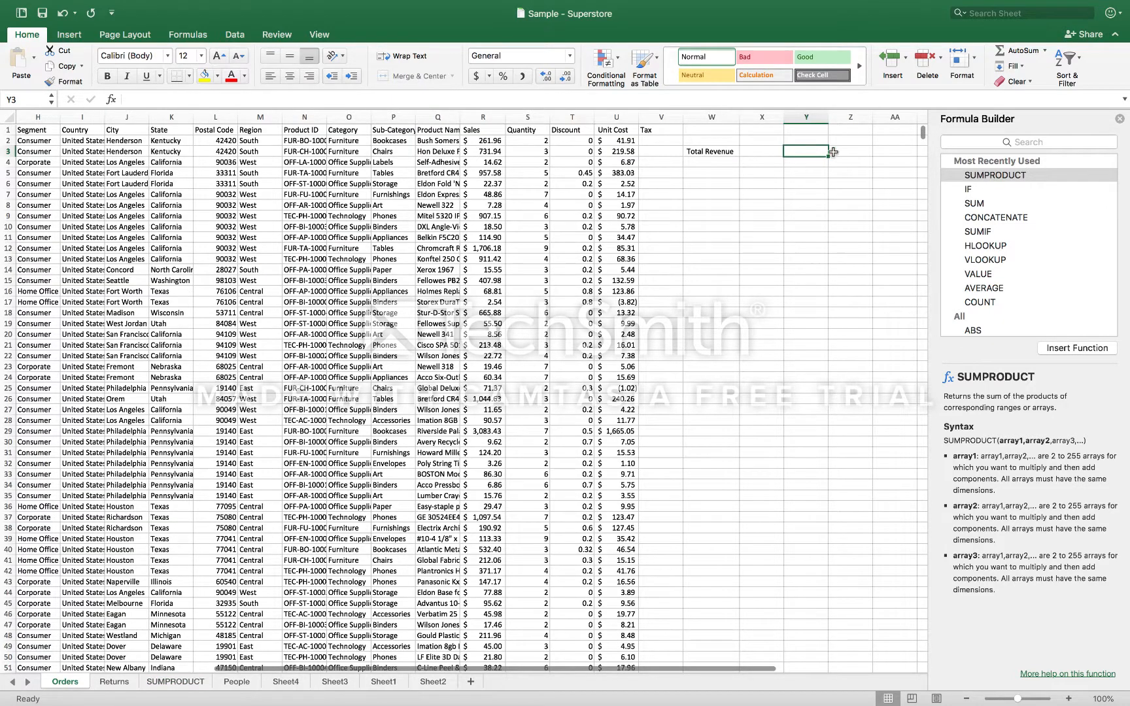
click(776, 153)
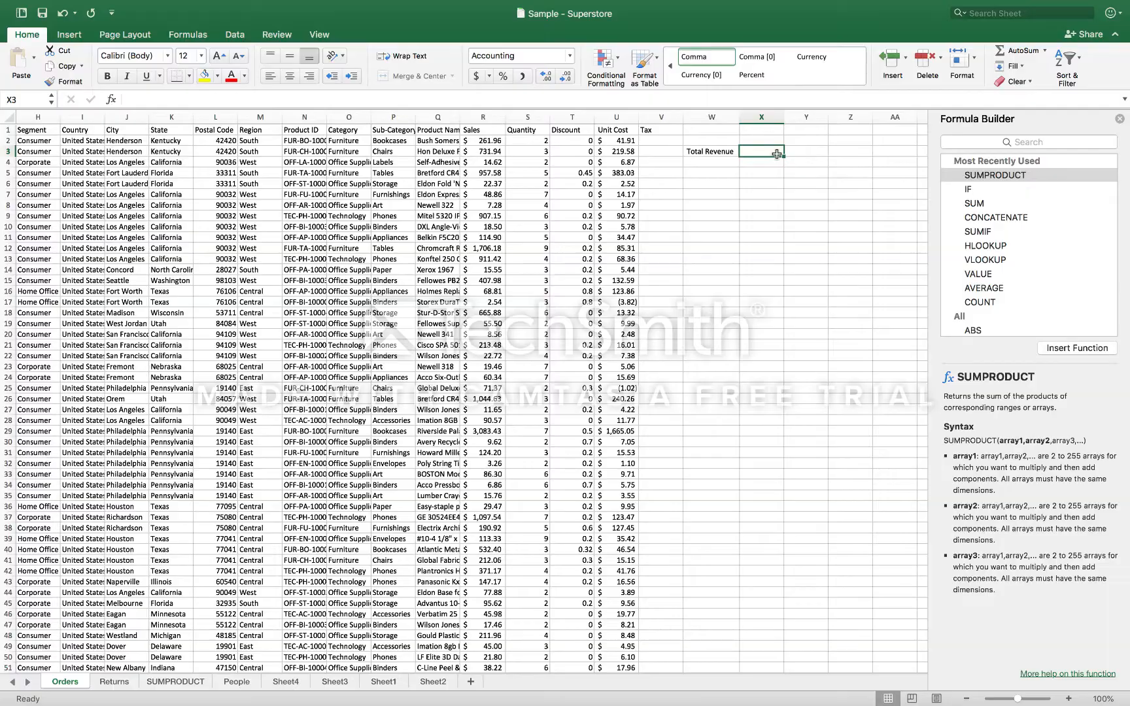
scroll(660, 214, left, 5)
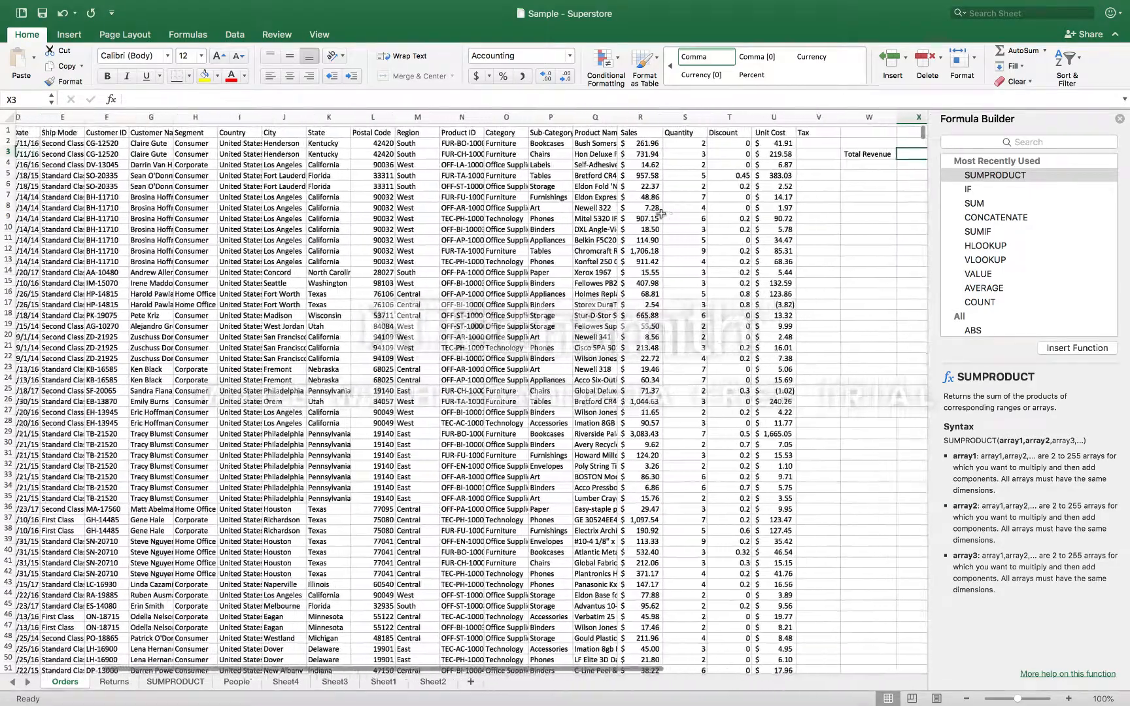
scroll(660, 214, left, 4)
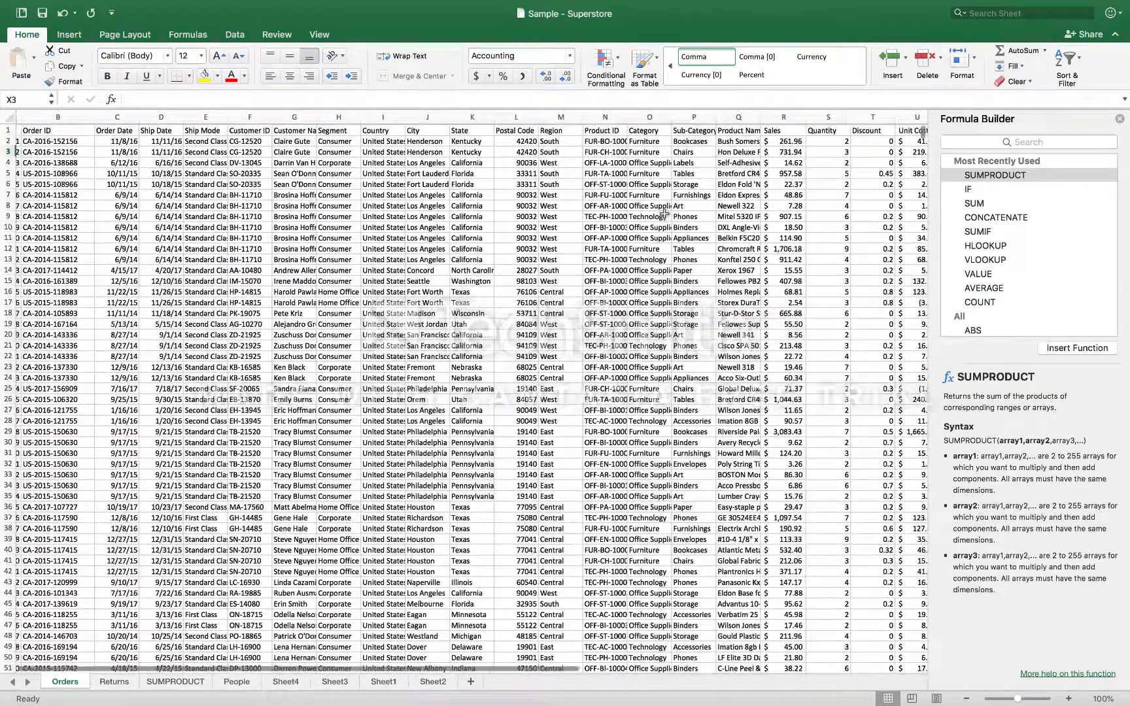
scroll(663, 214, left, 2)
scroll(664, 214, right, 4)
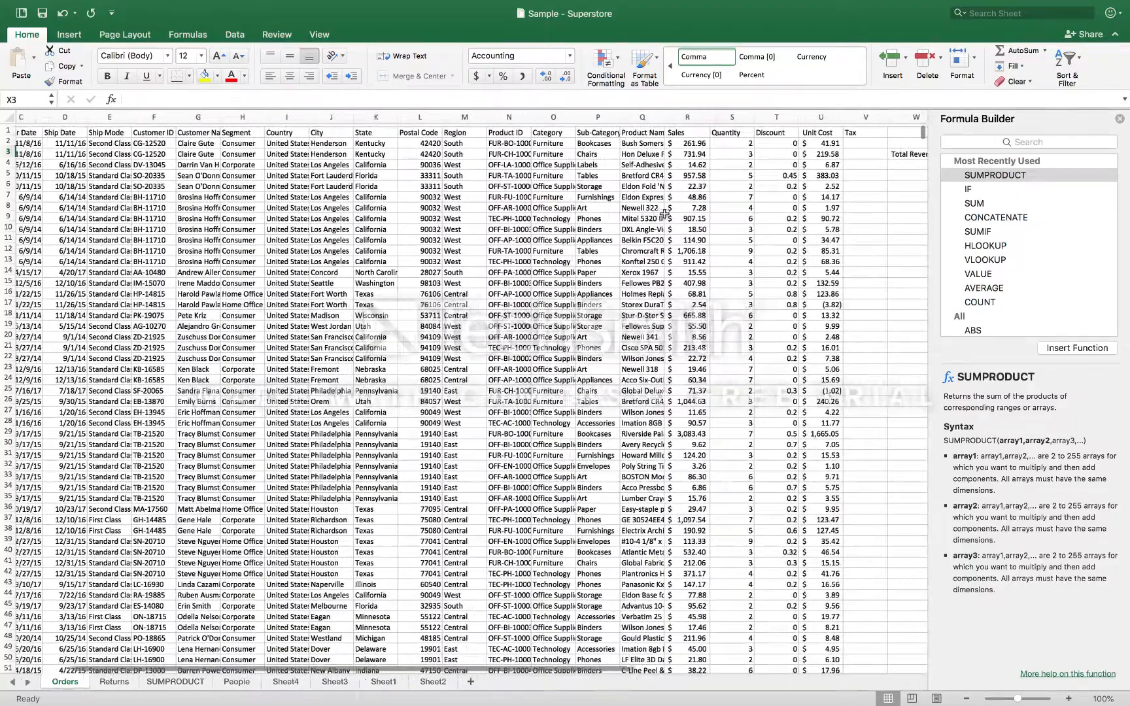
scroll(663, 214, right, 2)
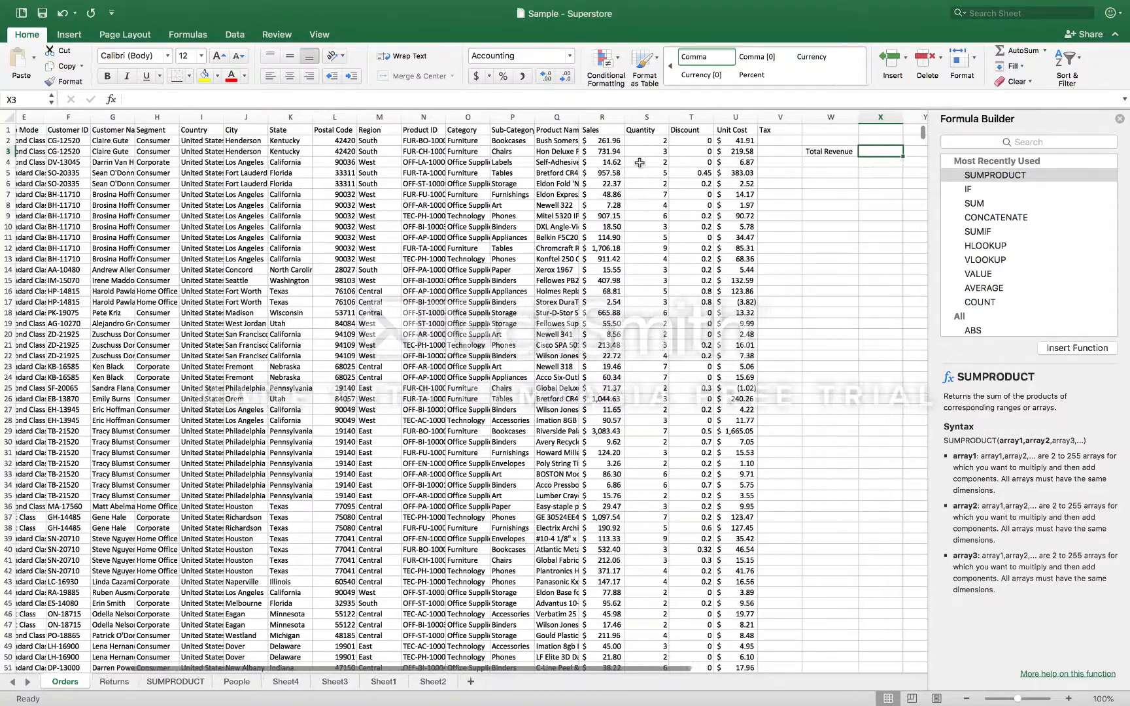
scroll(639, 162, right, 2)
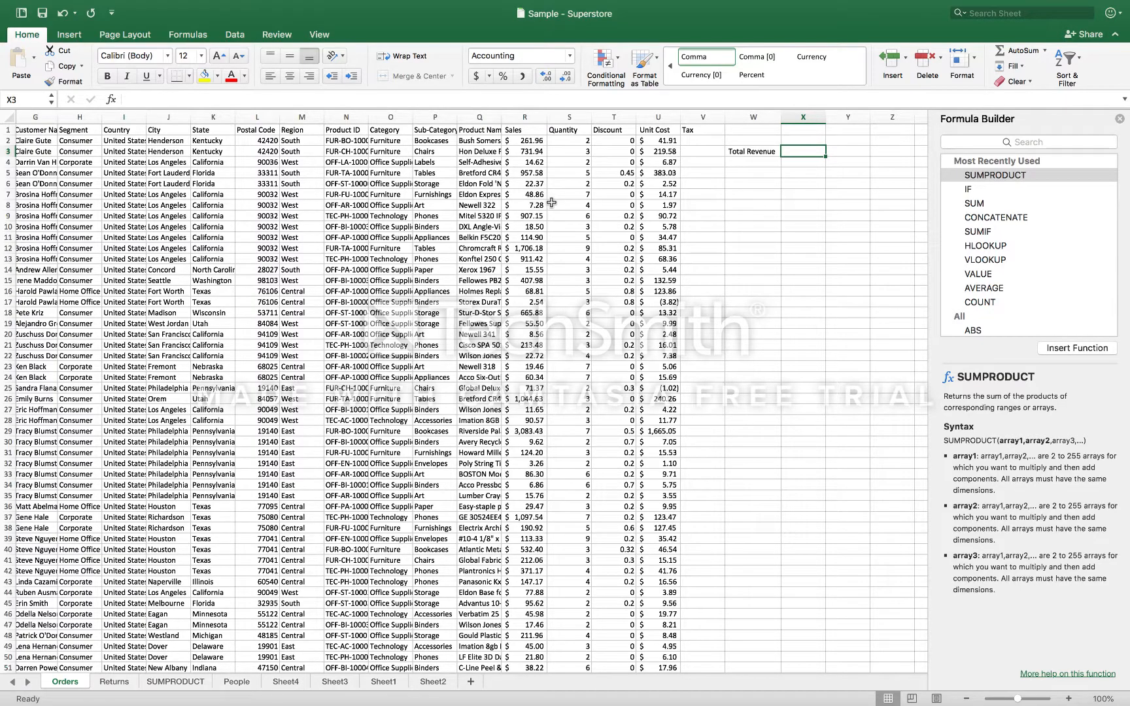
scroll(368, 301, left, 5)
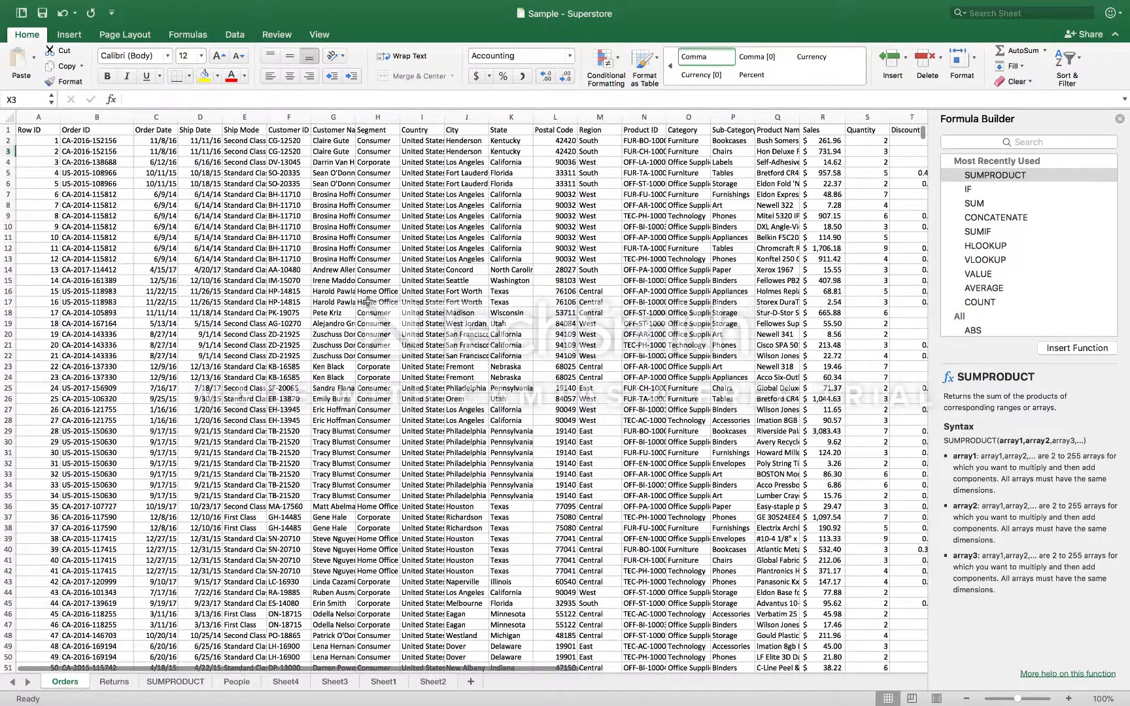
scroll(367, 301, right, 1)
scroll(368, 302, right, 3)
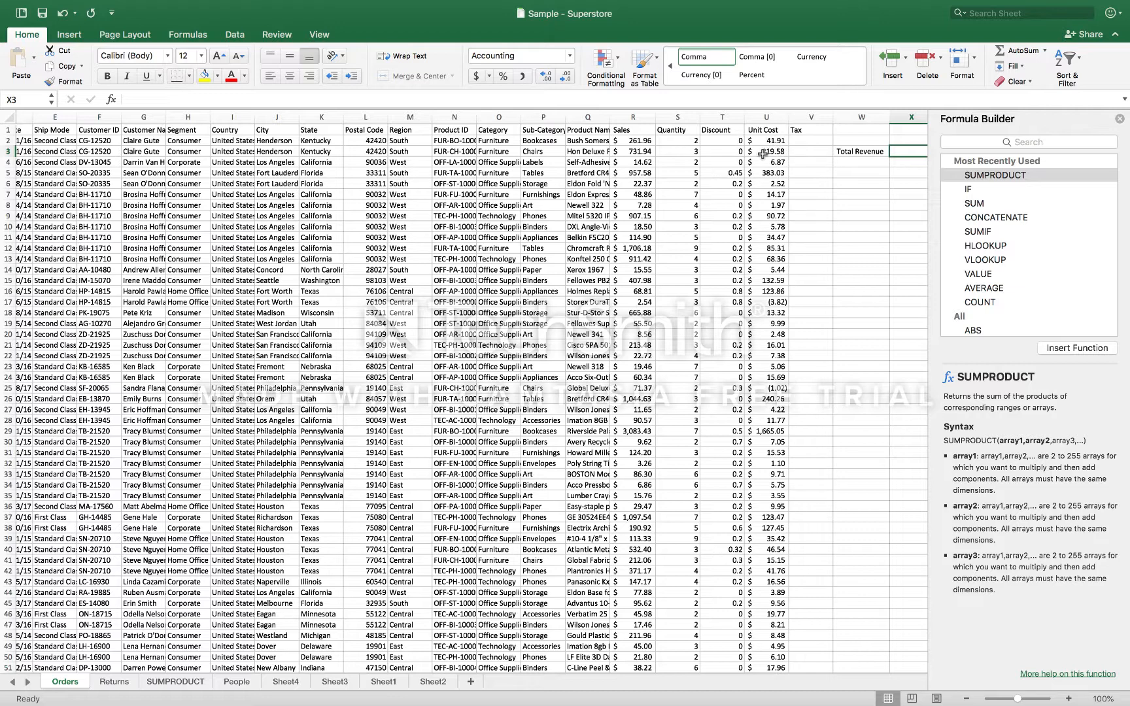
scroll(791, 188, right, 3)
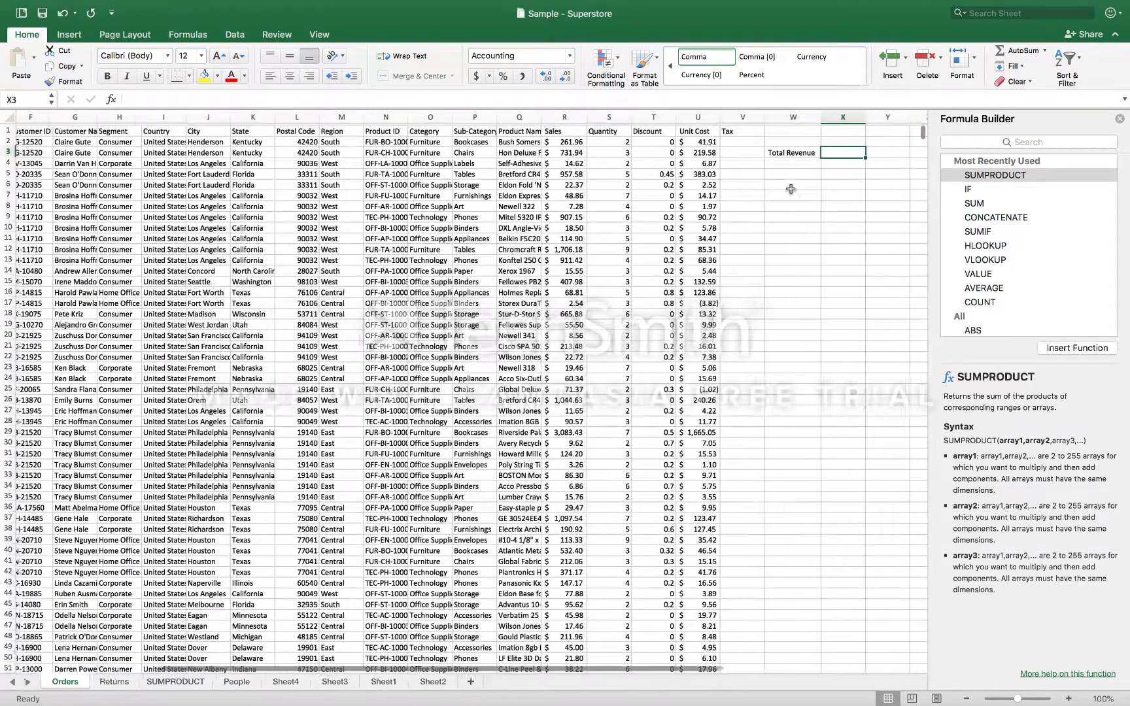
scroll(790, 188, right, 1)
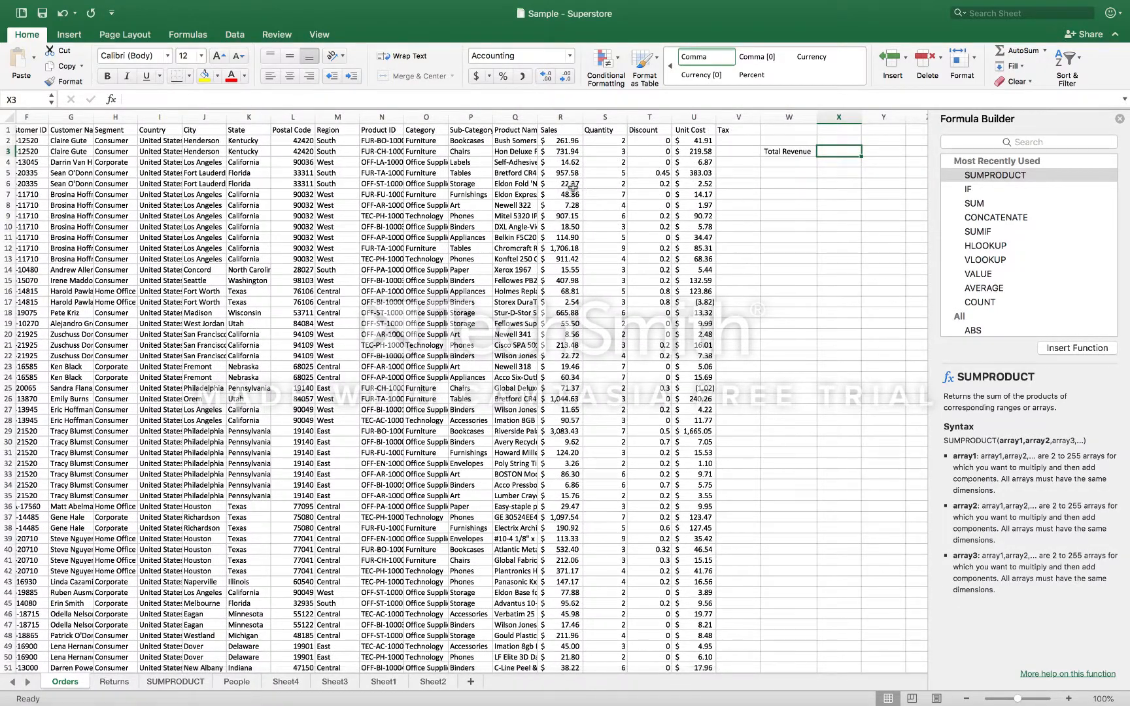
scroll(714, 261, right, 3)
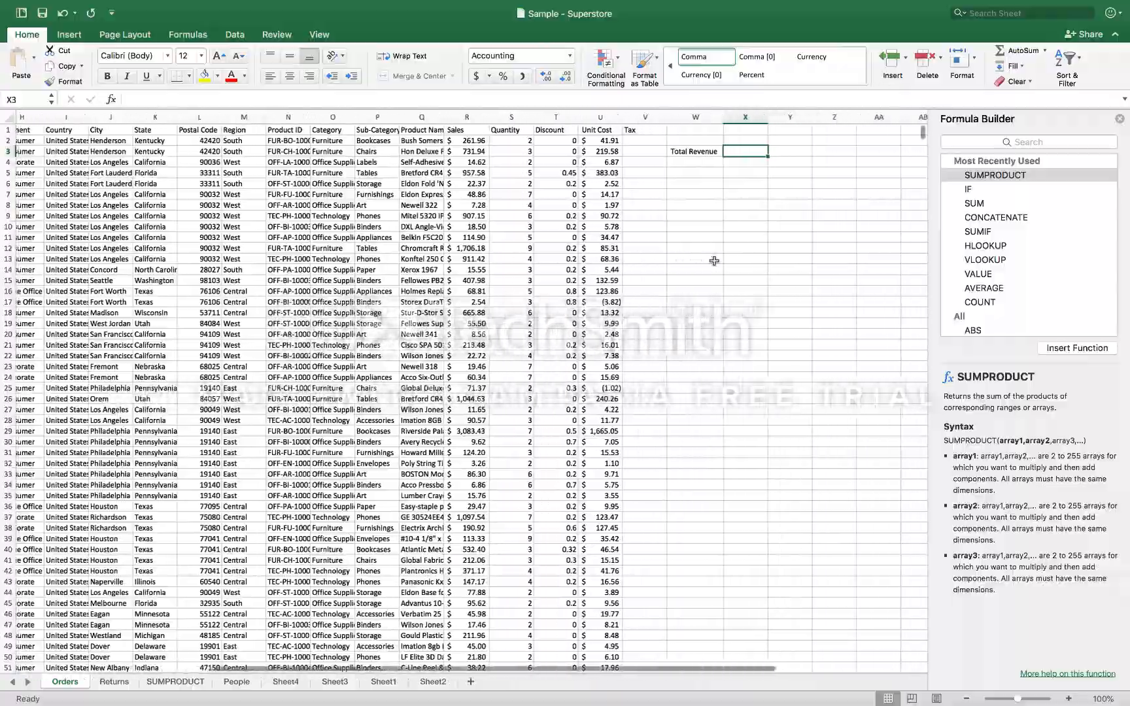
scroll(714, 261, down, 4)
scroll(714, 260, left, 5)
scroll(714, 261, down, 20)
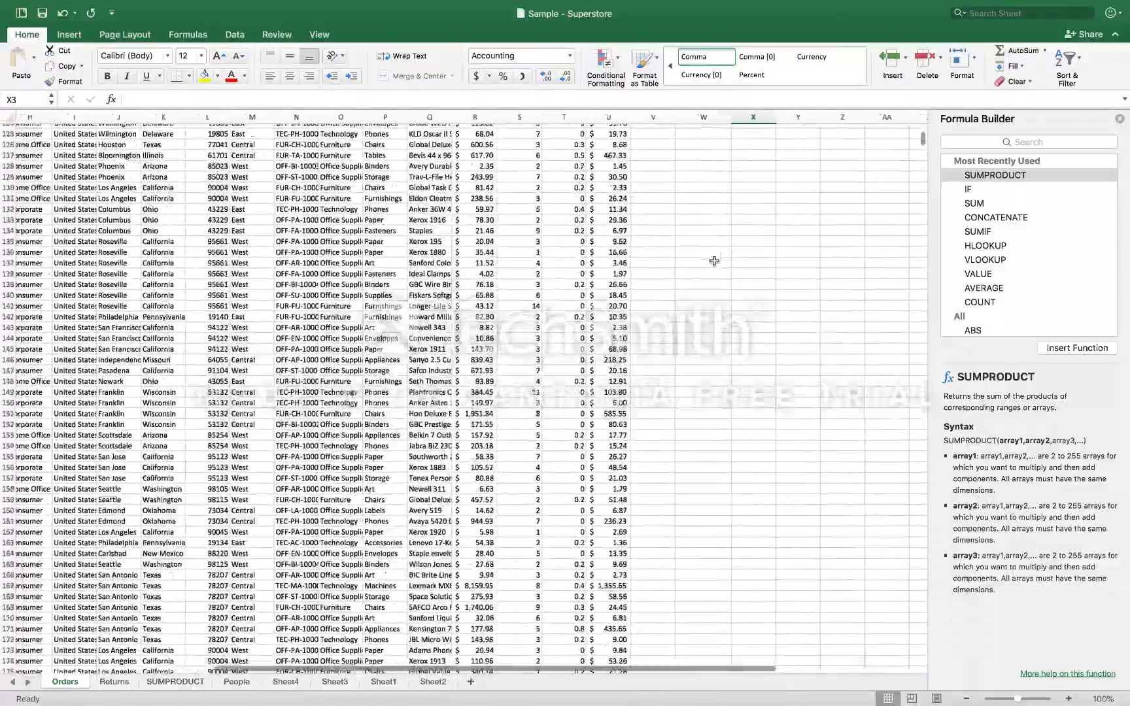
scroll(714, 261, up, 10)
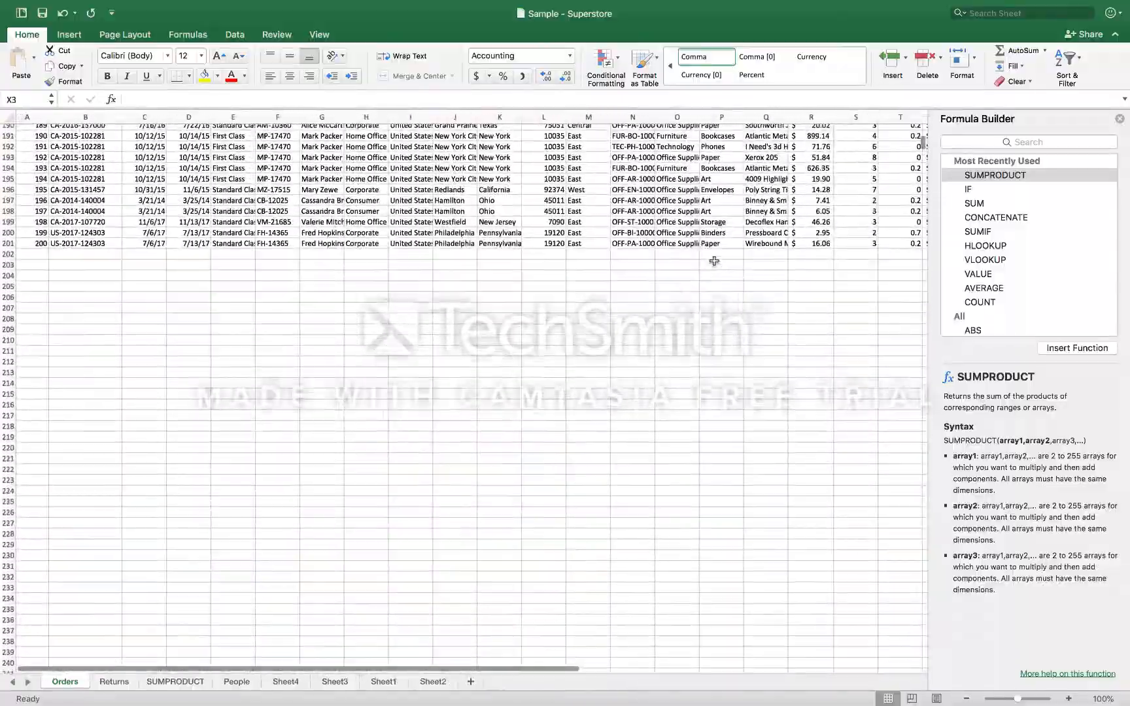
scroll(714, 261, right, 3)
scroll(714, 260, up, 20)
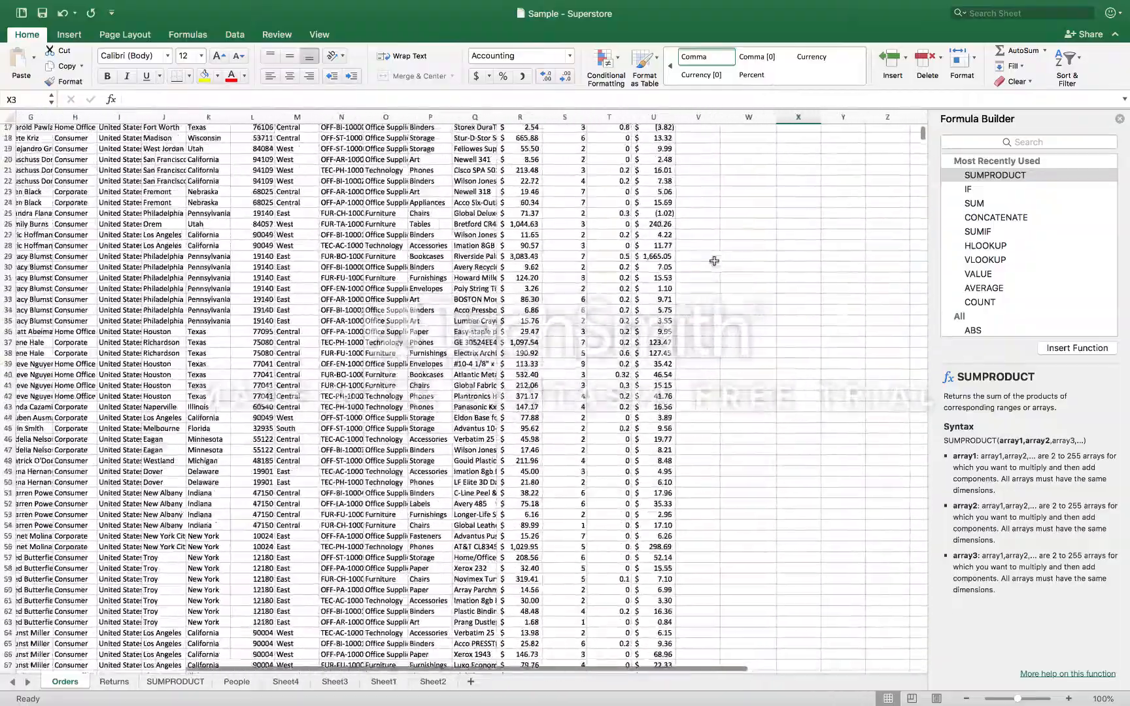
scroll(714, 260, right, 3)
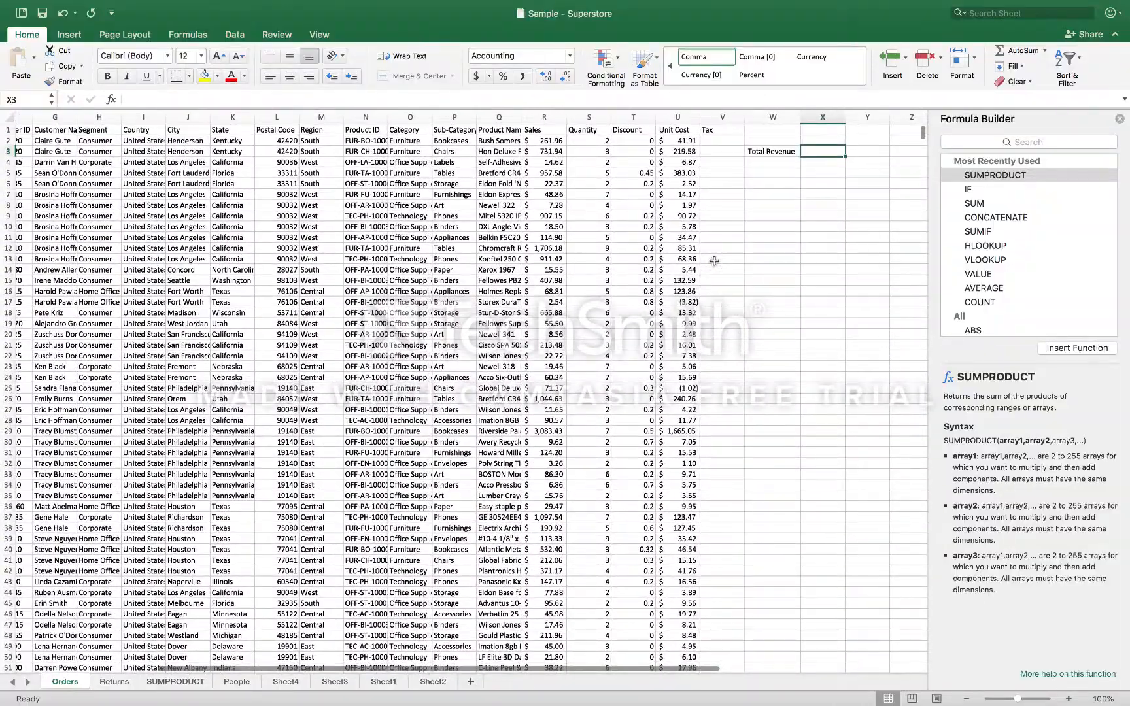
text(=)
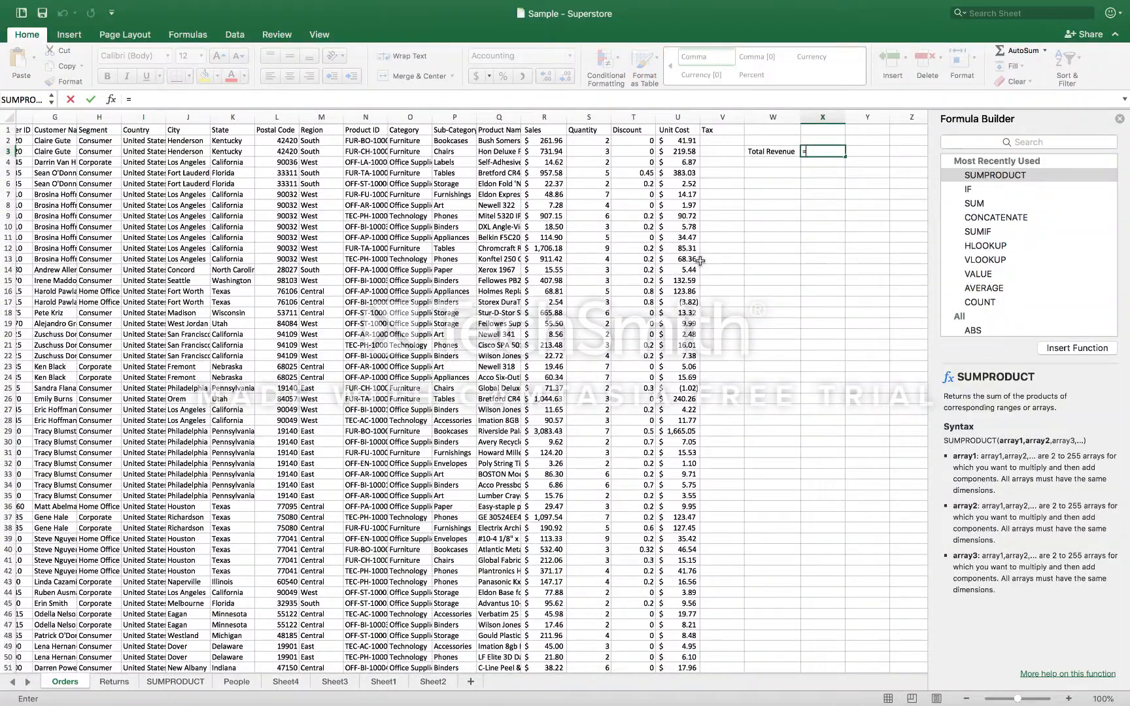
text(sum)
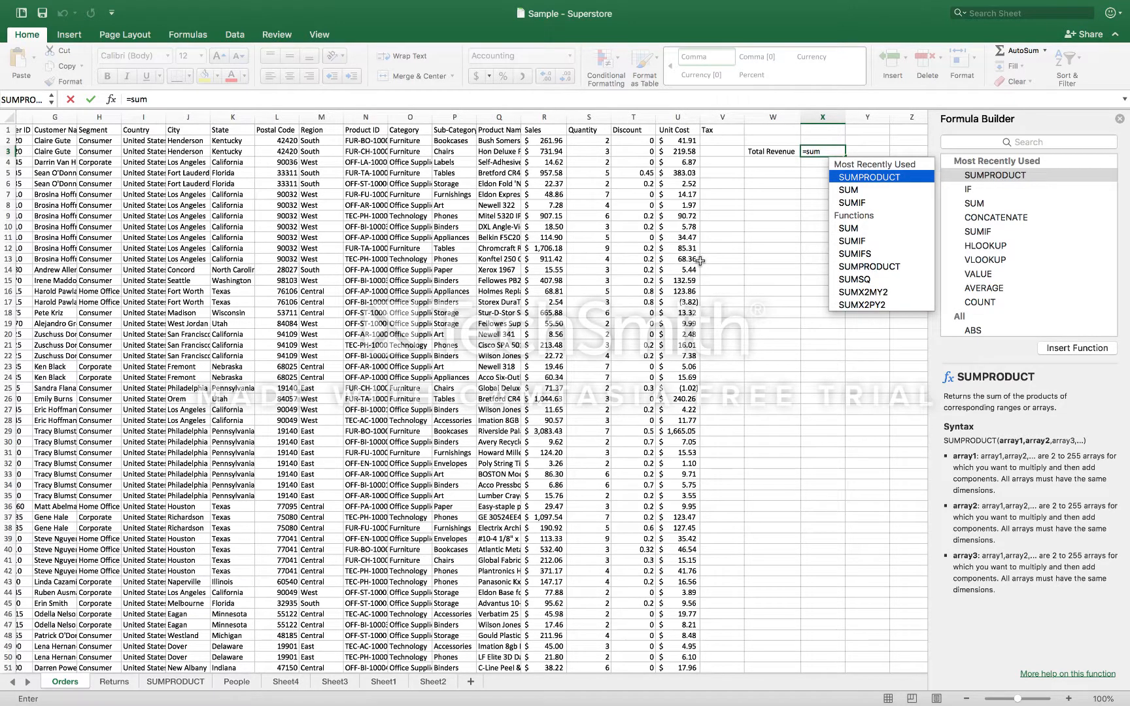
double_click(868, 177)
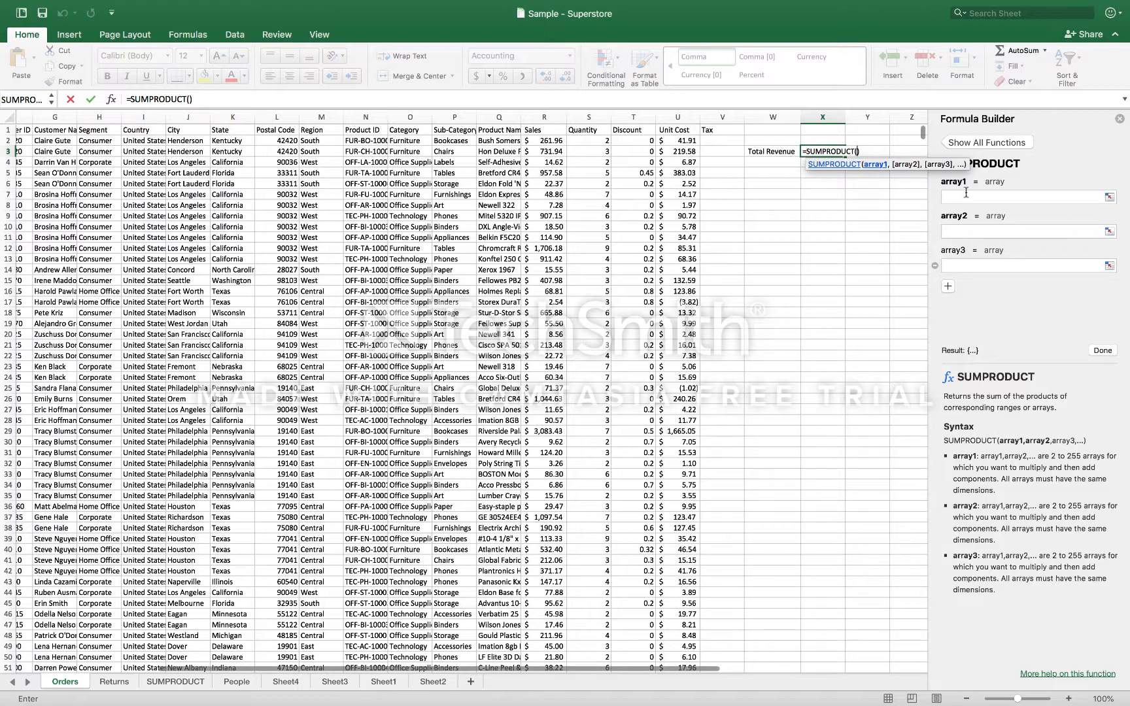
click(676, 129)
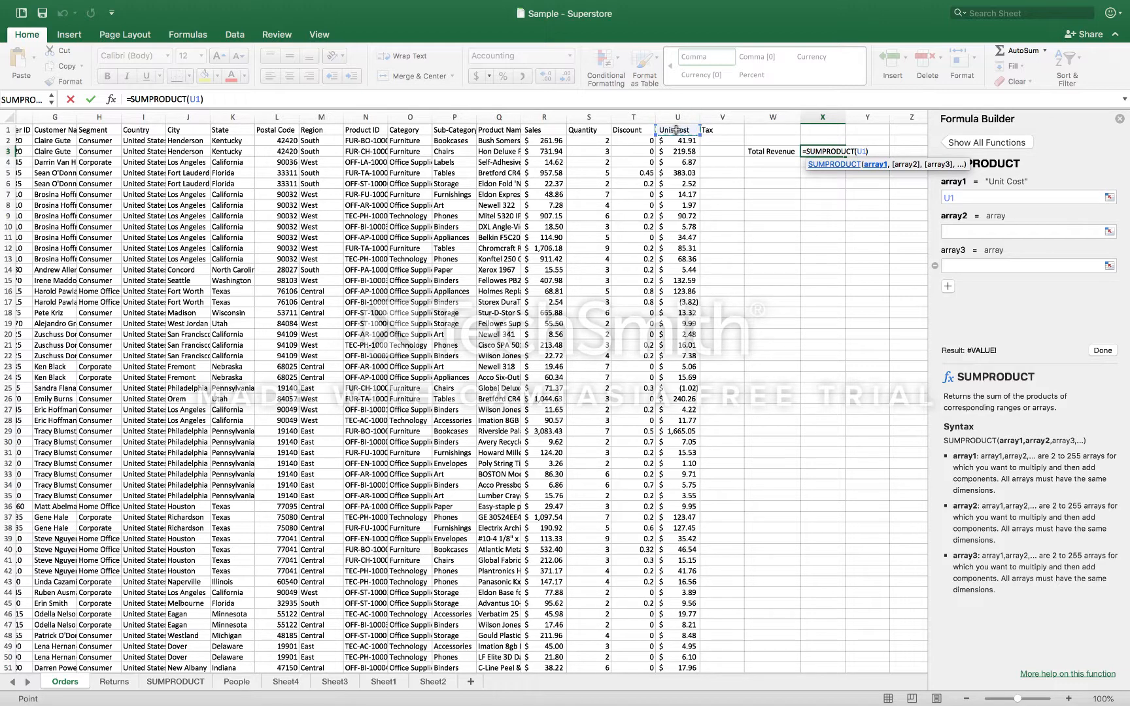
key(Escape)
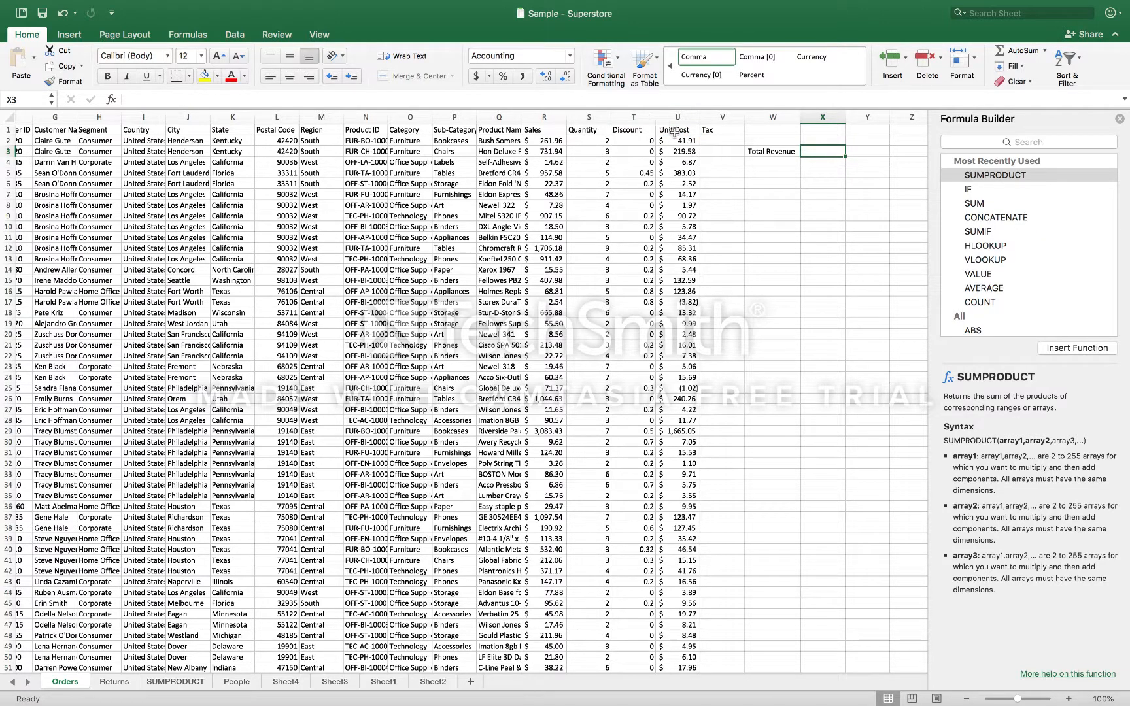
Rename the Unit Cost column header in U1 to "Unit price"
click(674, 130)
click(175, 96)
key(BackSpace)
key(BackSpace)
key(BackSpace)
key(BackSpace)
key(BackSpace)
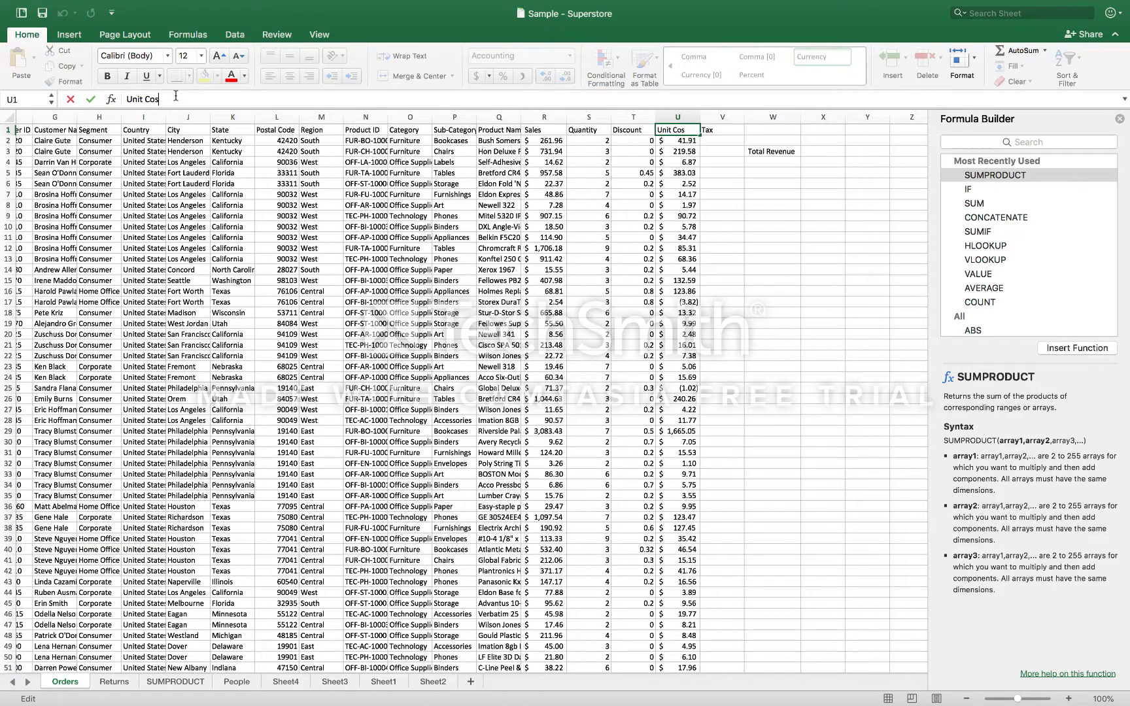
text(ce)
key(Return)
click(752, 205)
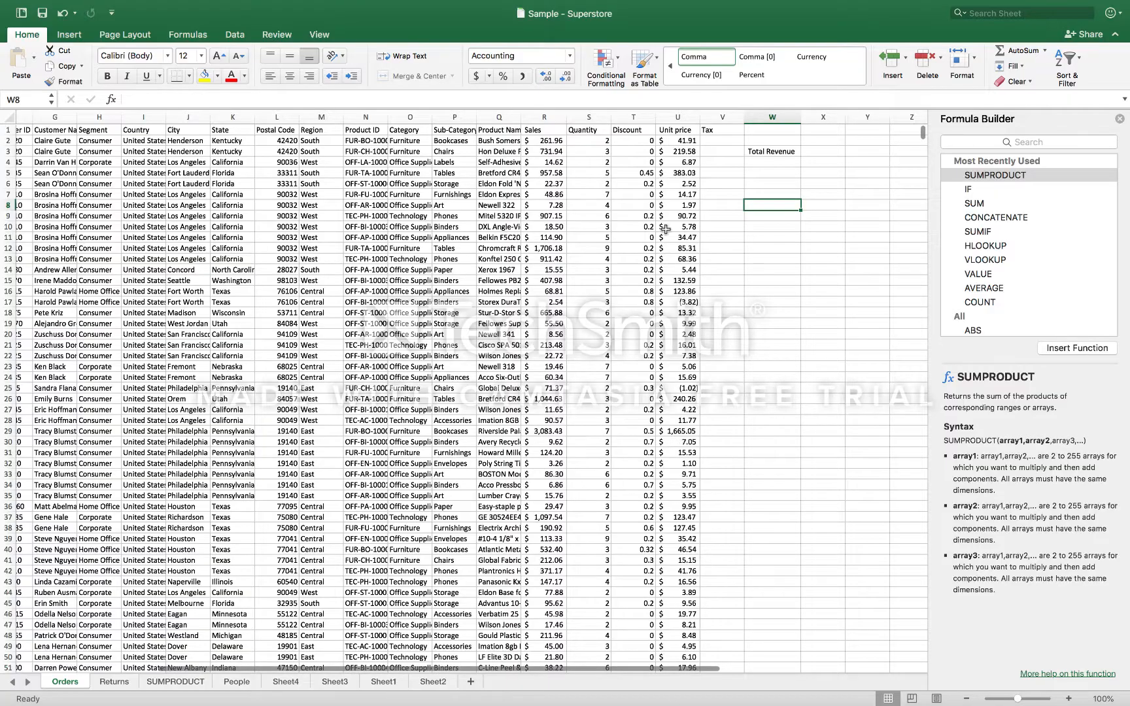
Start a SUMPRODUCT formula in X3 beside Total Revenue with the quantities S2:S201 as array1
scroll(668, 232, left, 5)
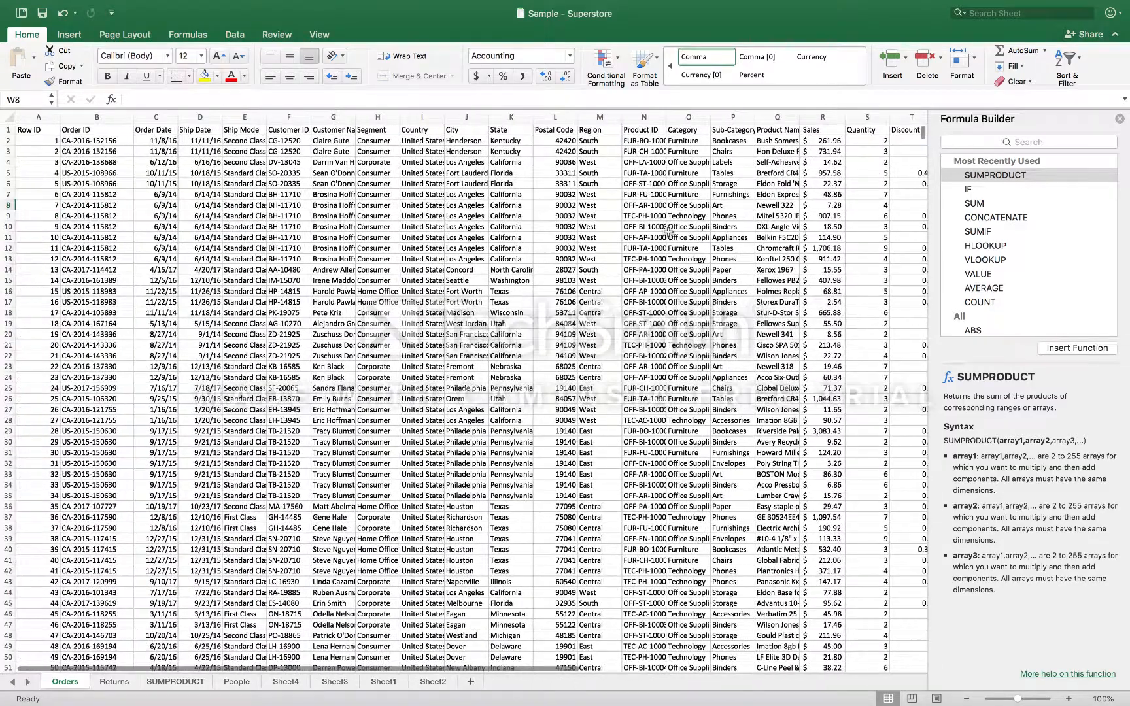
scroll(669, 233, right, 4)
scroll(668, 232, right, 1)
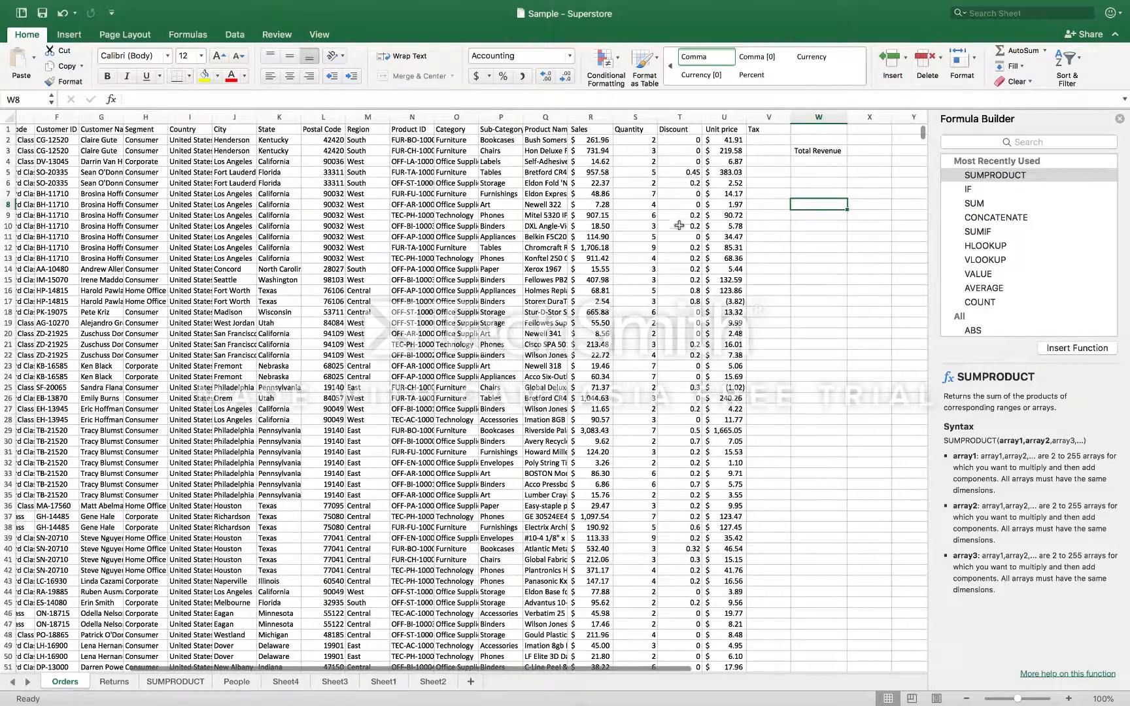
click(859, 149)
text(=sum)
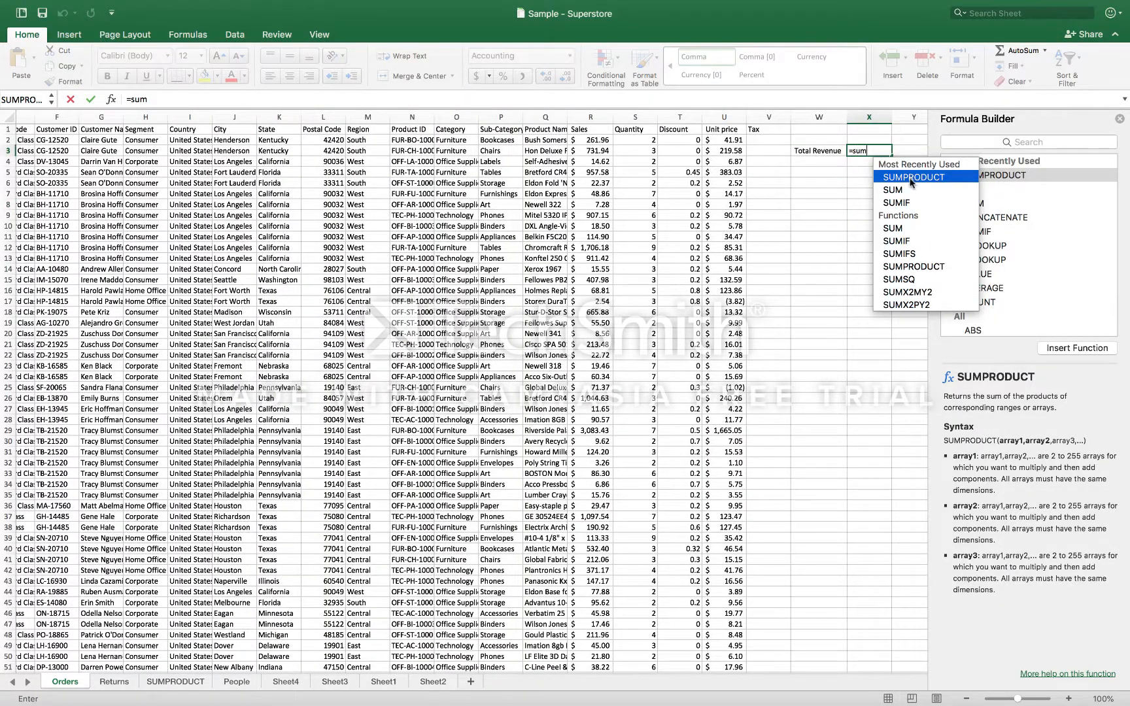
double_click(909, 177)
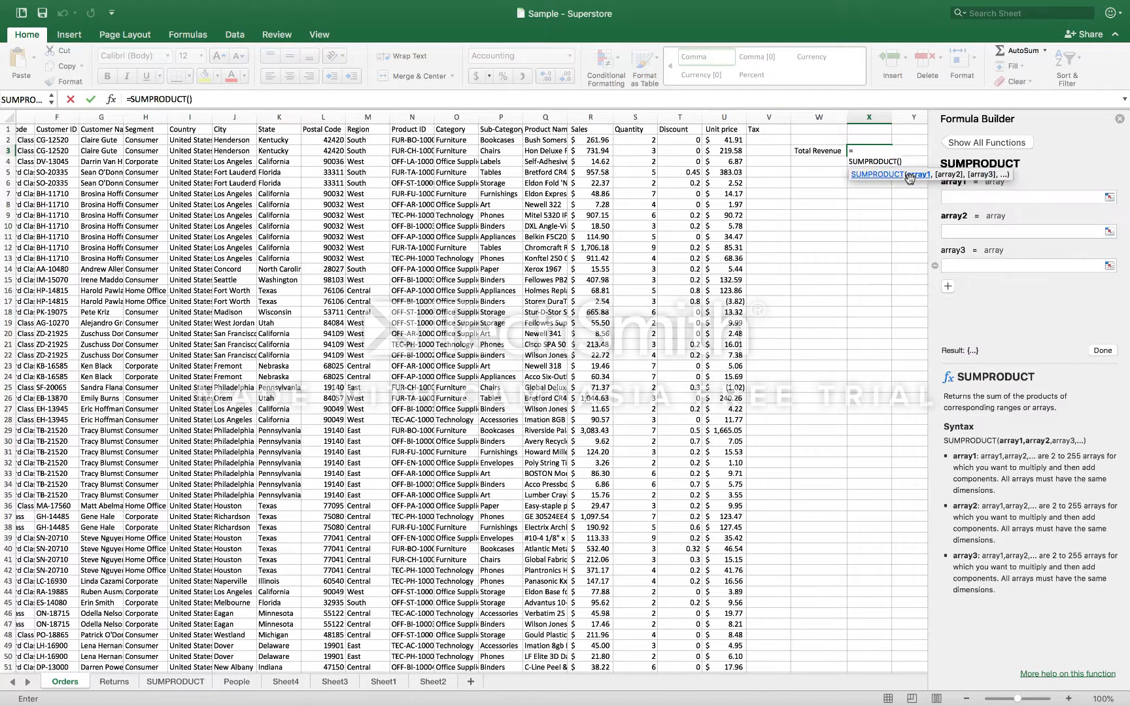
click(975, 196)
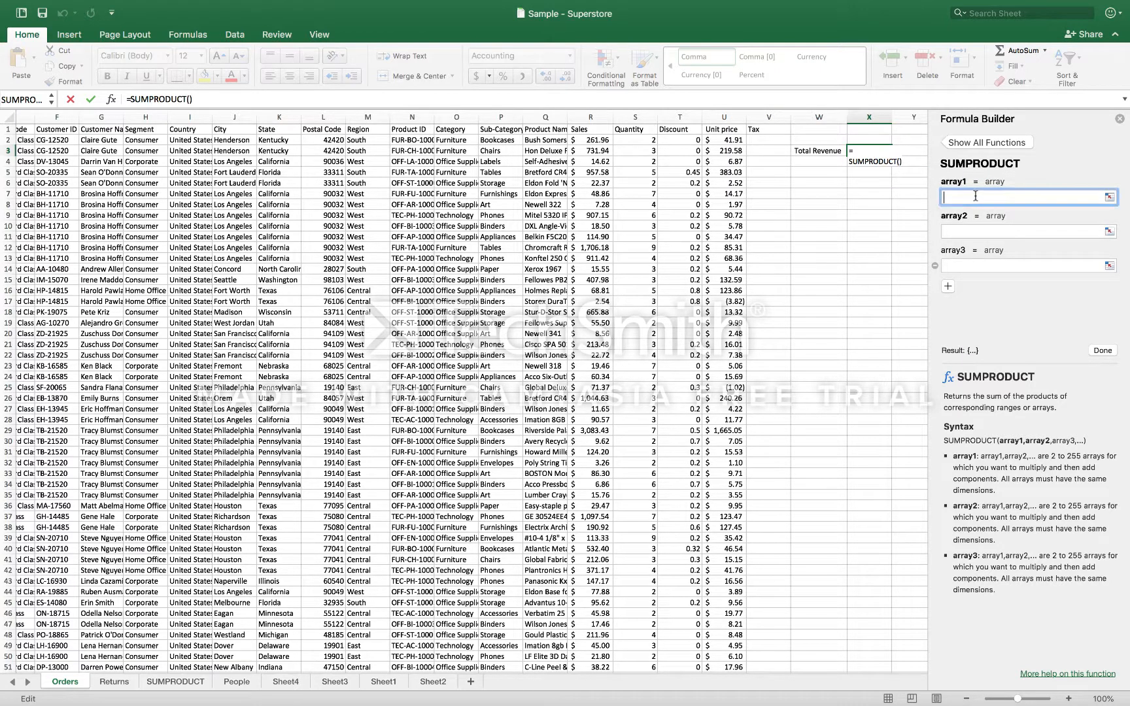
click(641, 139)
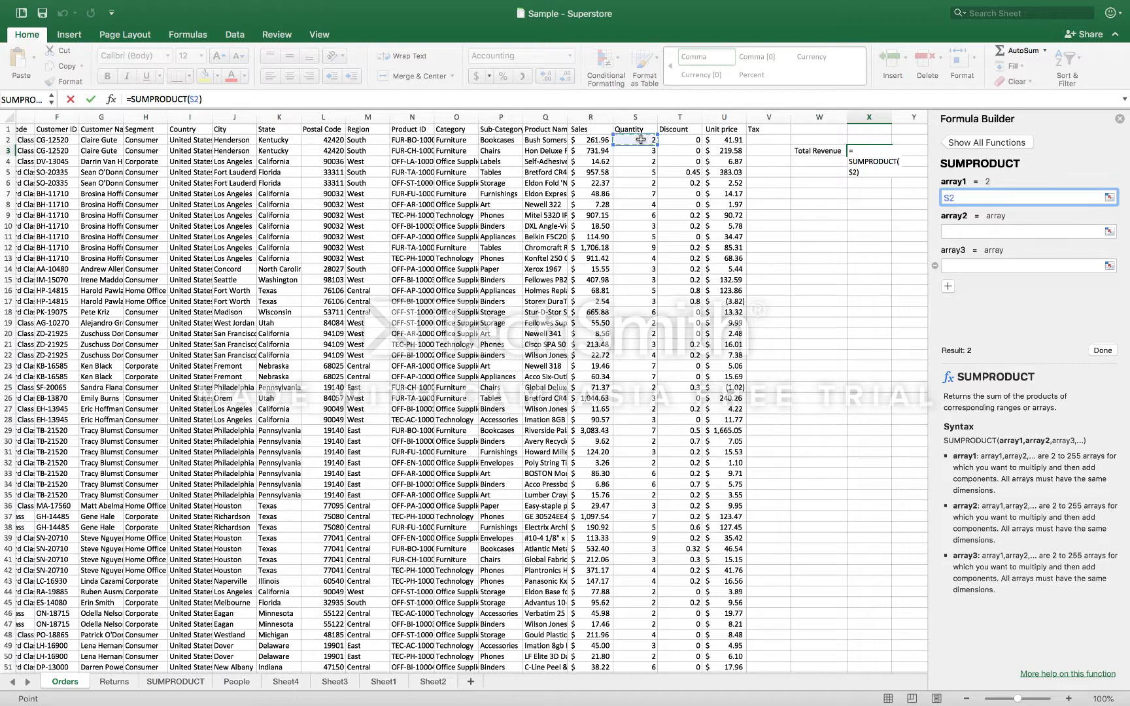
drag(641, 138, 634, 670)
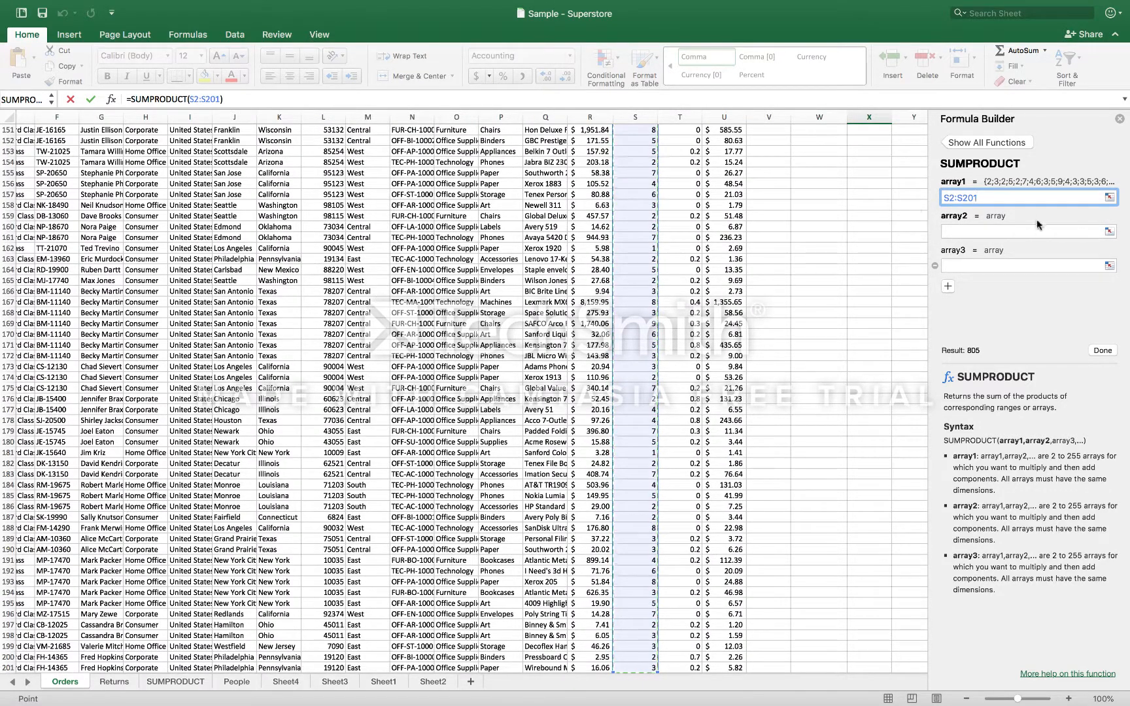
Set array2 to the unit prices U2:U201 and confirm the total revenue formula
click(1000, 230)
scroll(789, 216, up, 20)
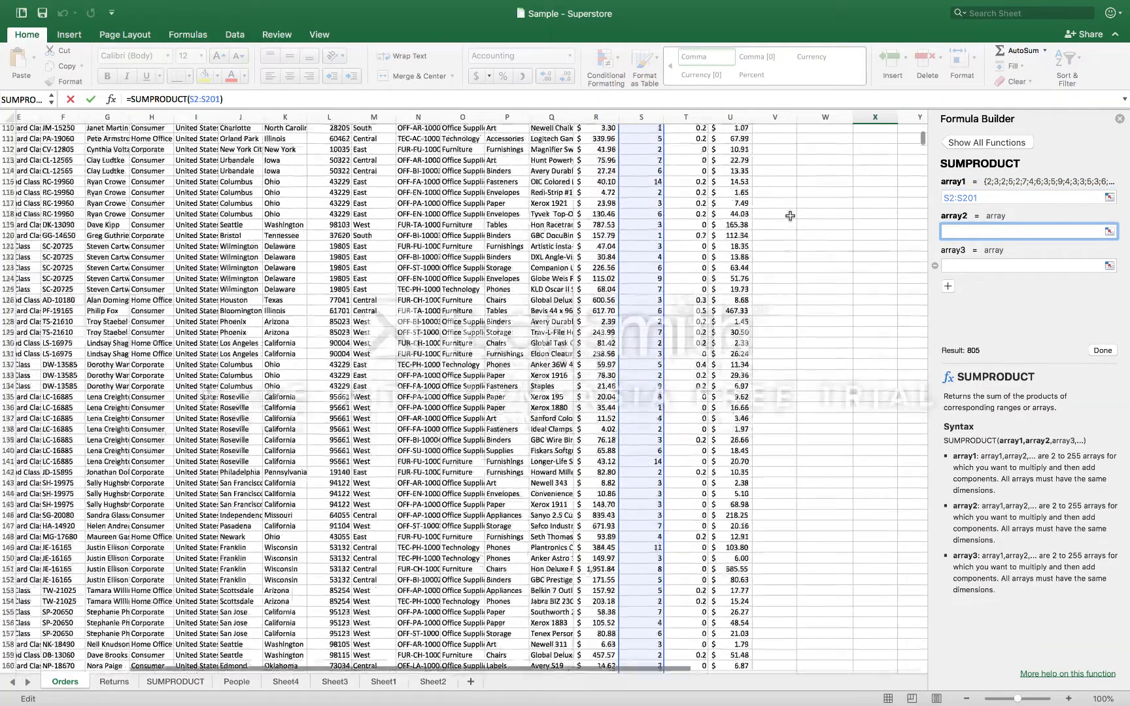
scroll(790, 215, up, 10)
scroll(789, 215, right, 2)
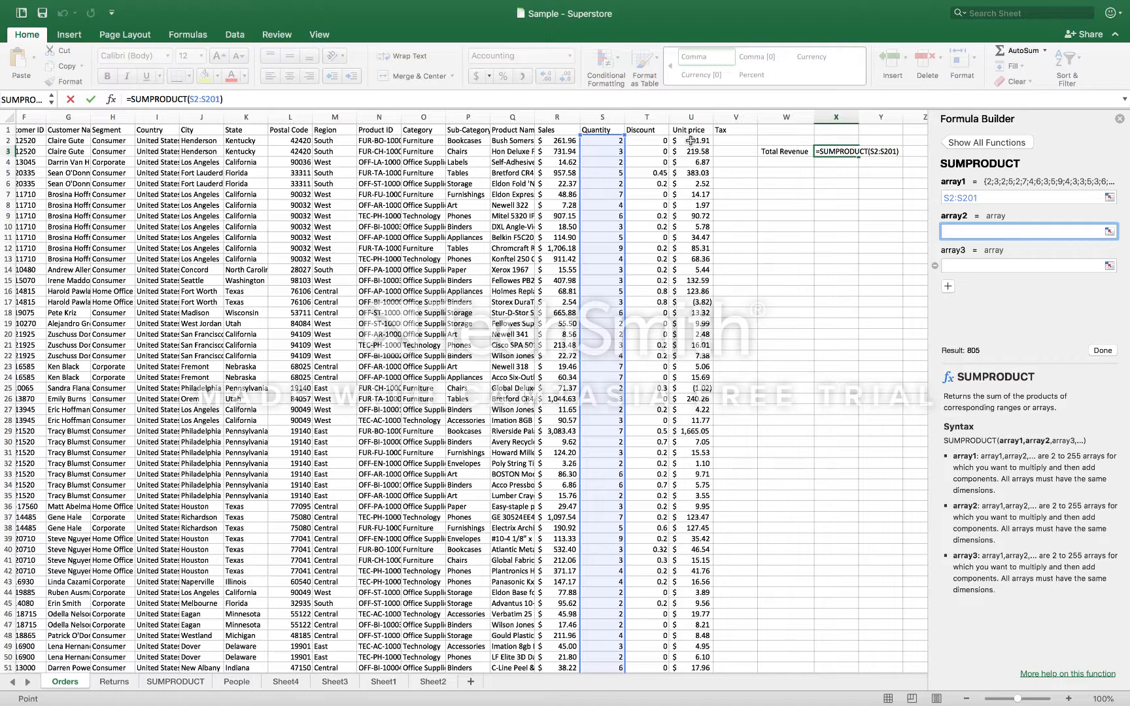
click(691, 140)
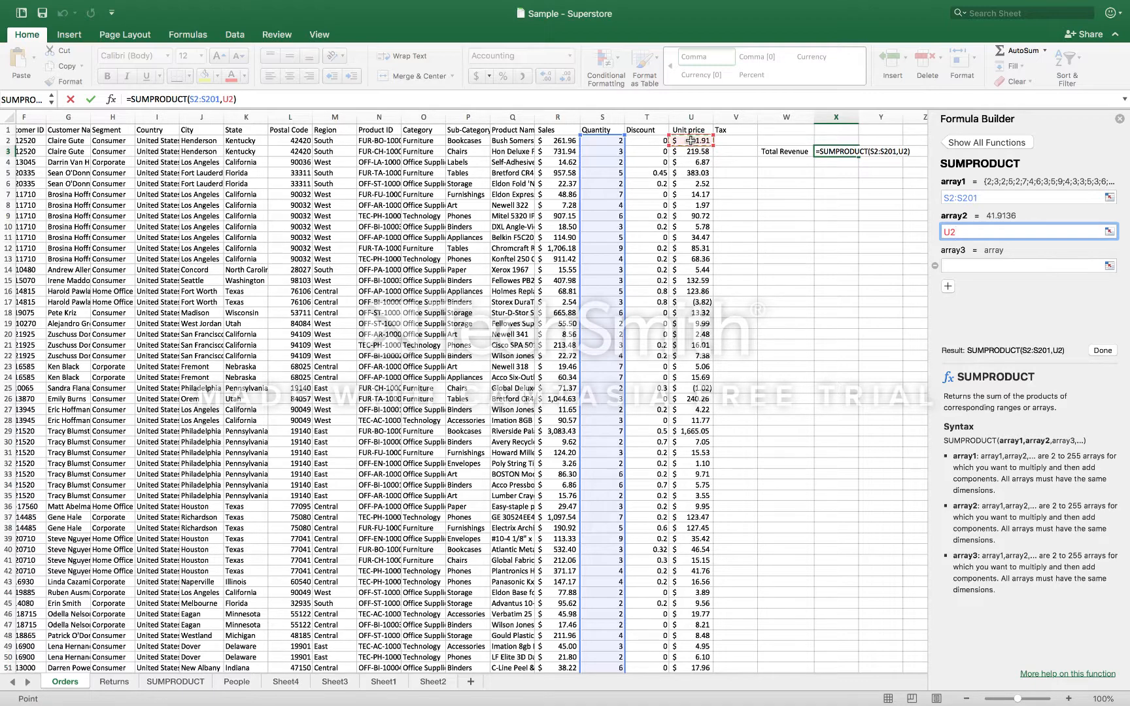
key(ctrl+shift+Down)
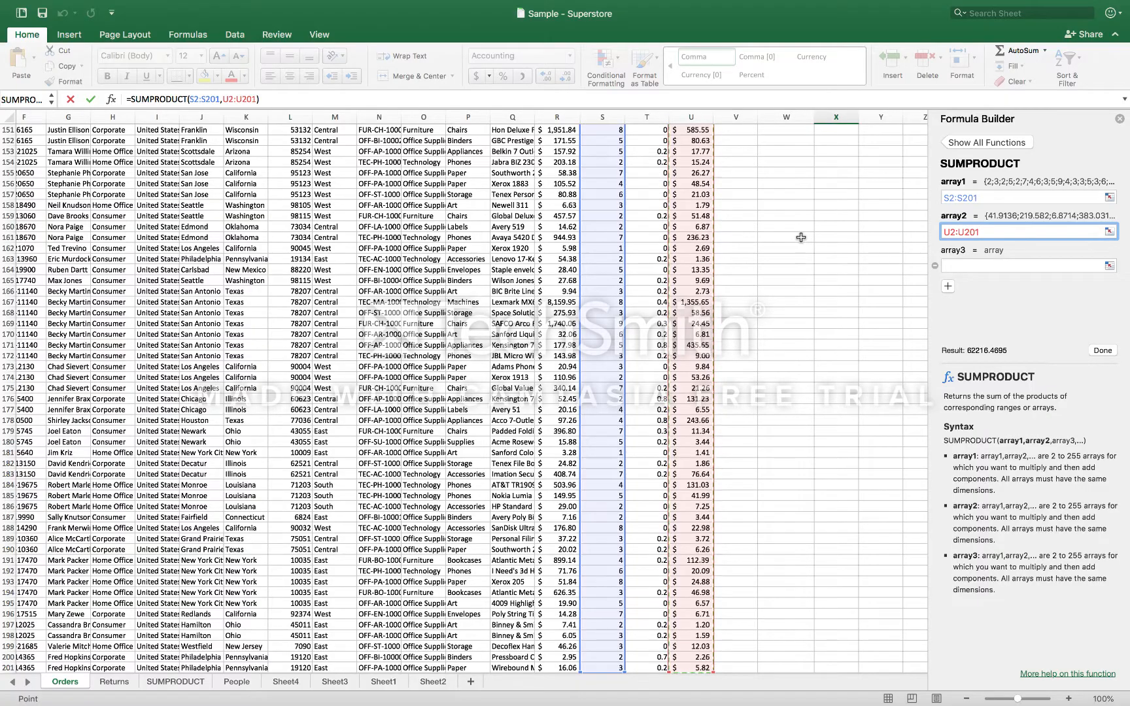
scroll(800, 237, up, 15)
scroll(800, 237, up, 3)
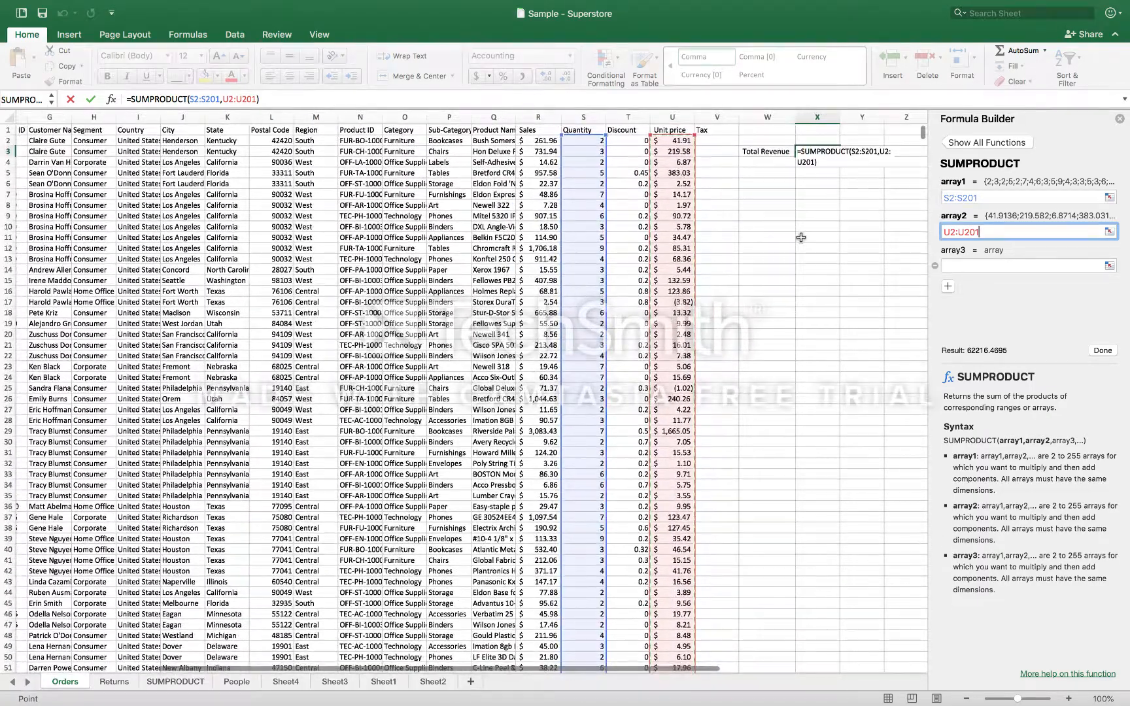
click(816, 149)
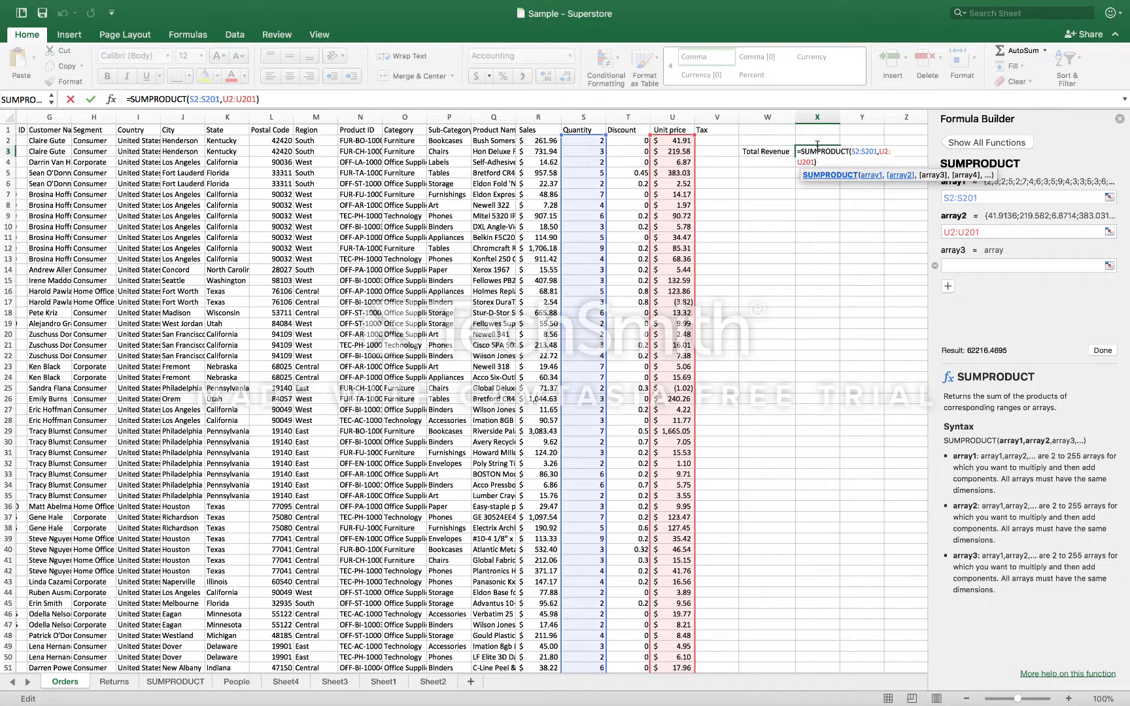
key(Return)
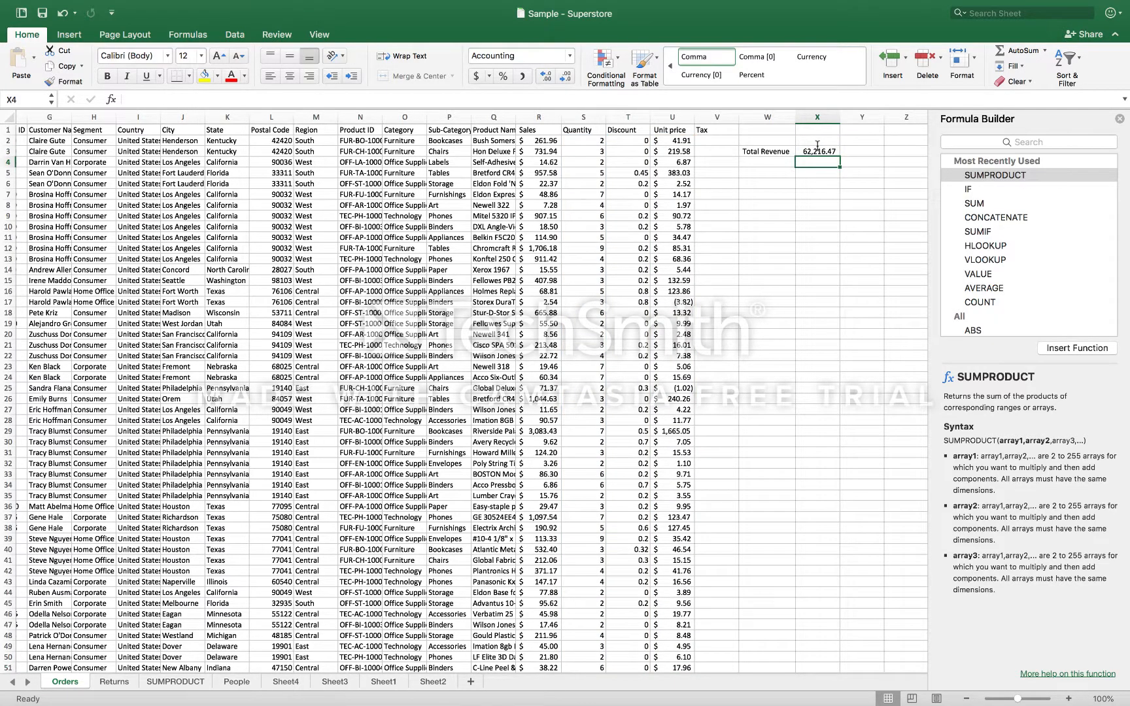
Review the order rows and the ranges used by the total revenue formula in X3
scroll(595, 357, down, 8)
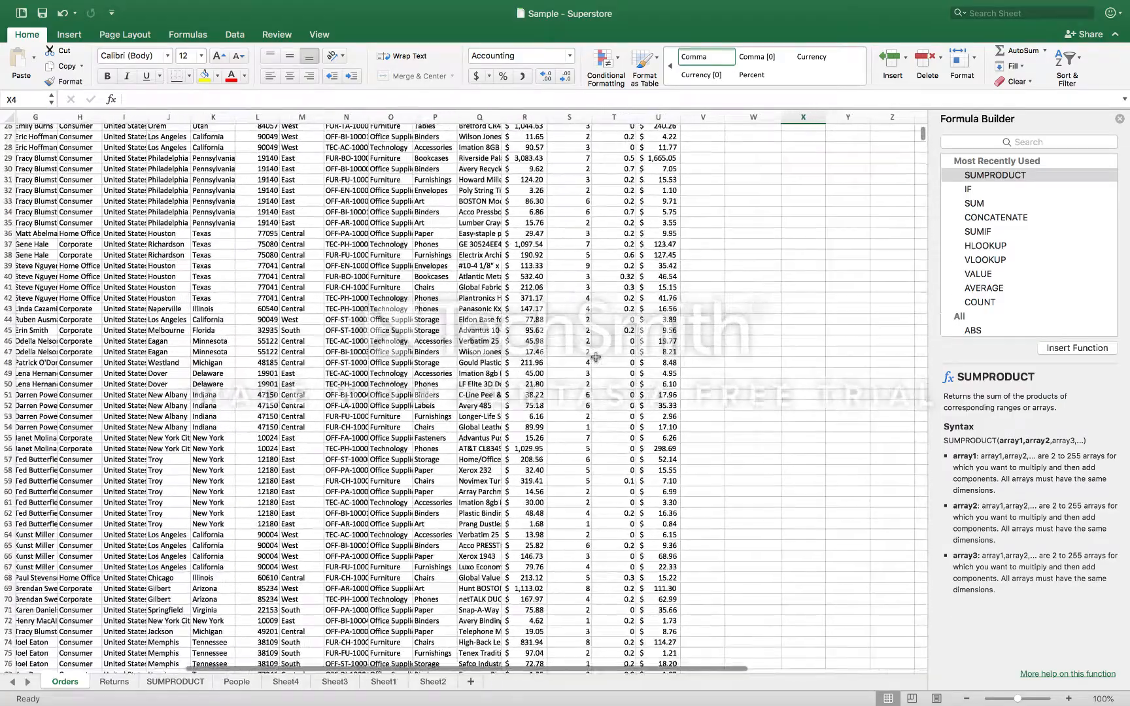
scroll(595, 357, up, 8)
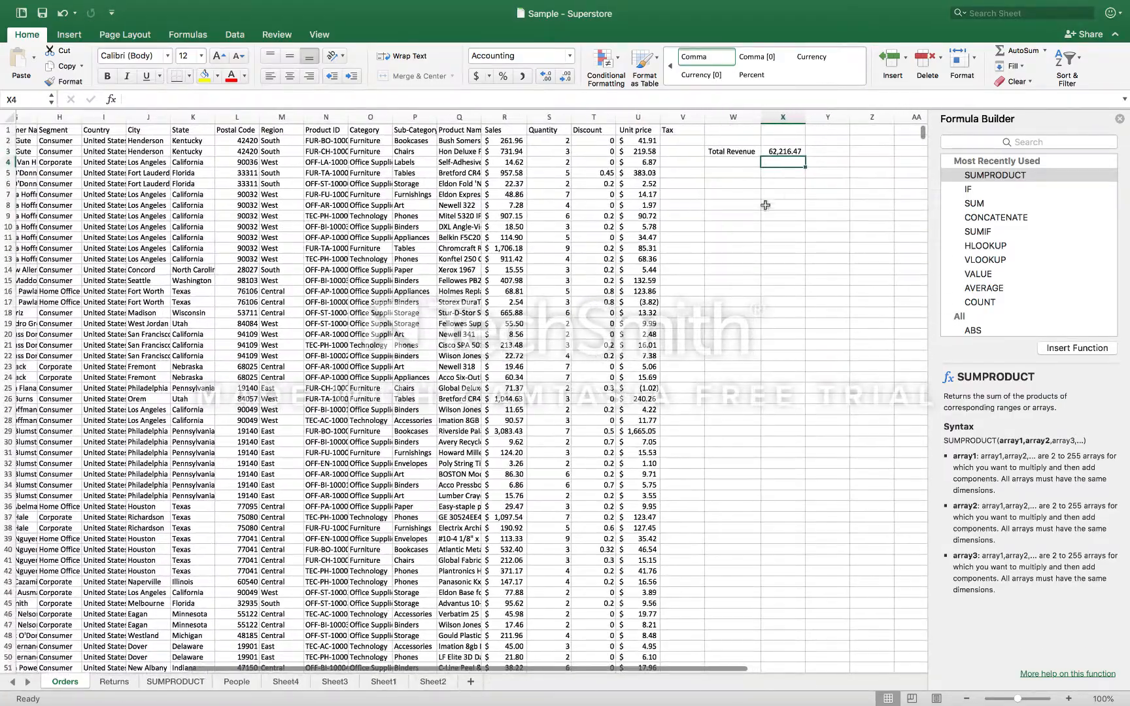
click(778, 153)
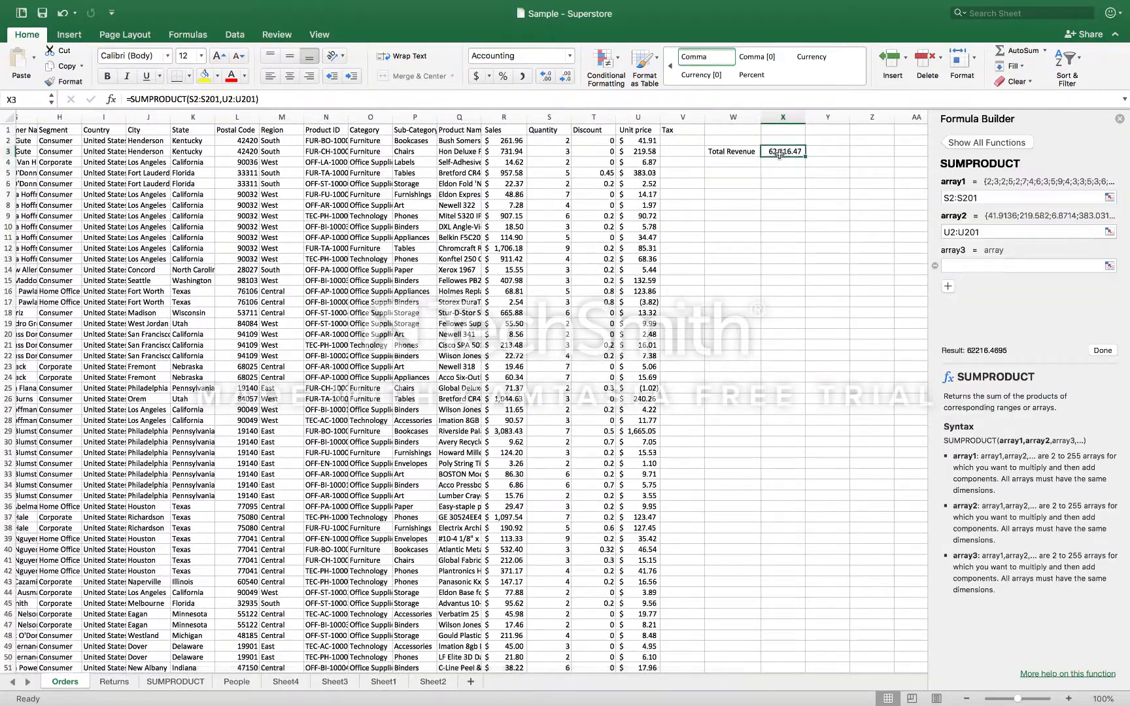
click(710, 105)
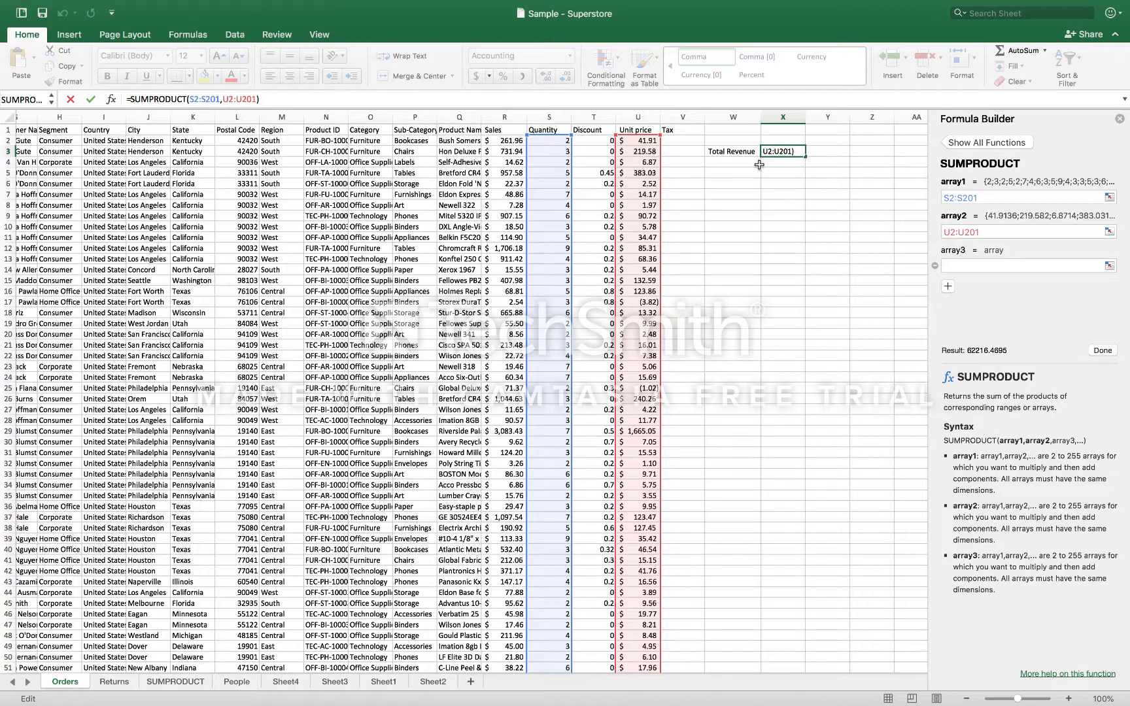
key(Return)
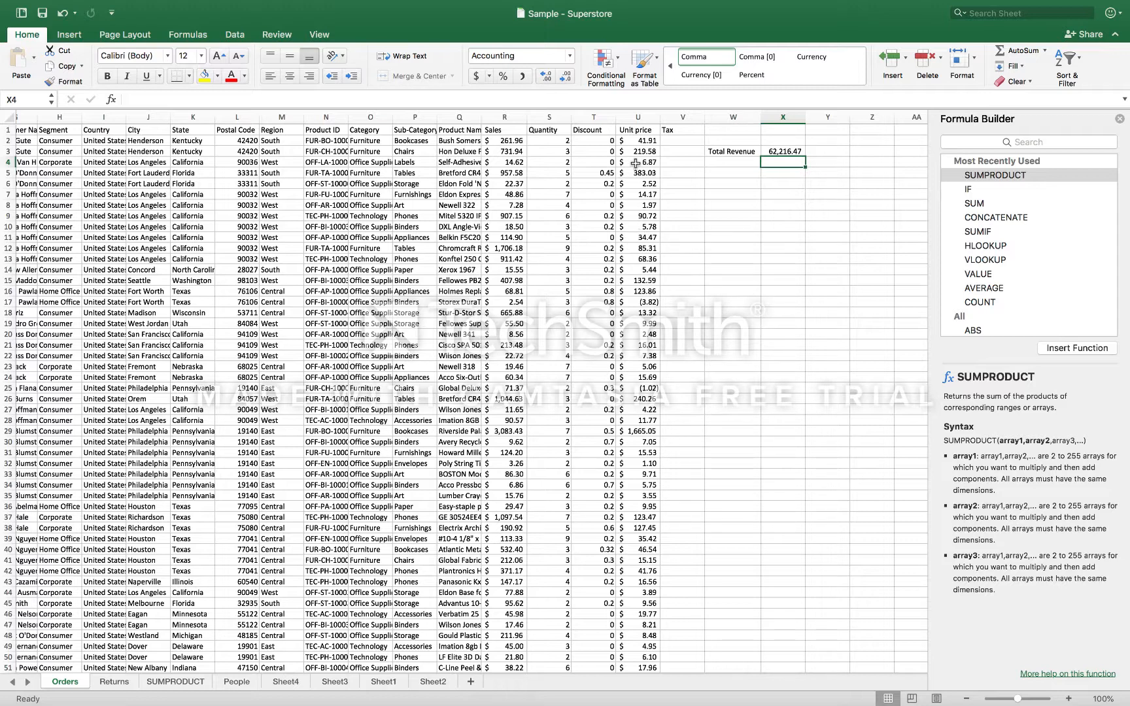
Reopen the total revenue formula in X3 and add the discounts T2:T201 as array3
click(782, 152)
click(968, 266)
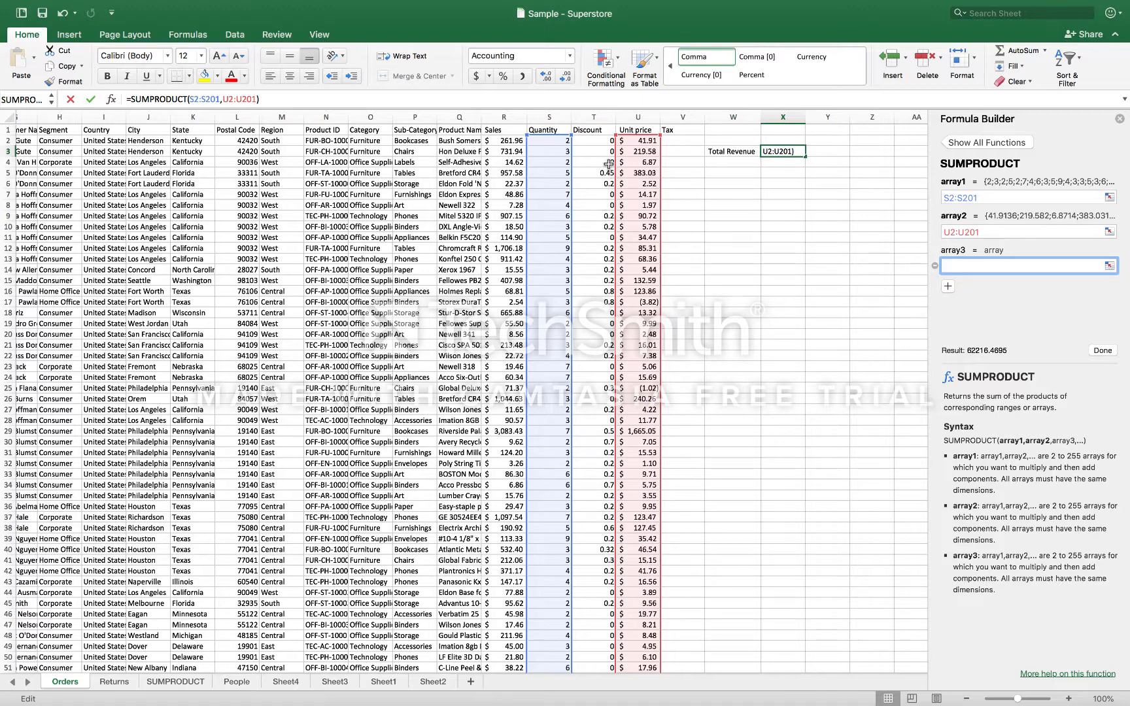
click(602, 143)
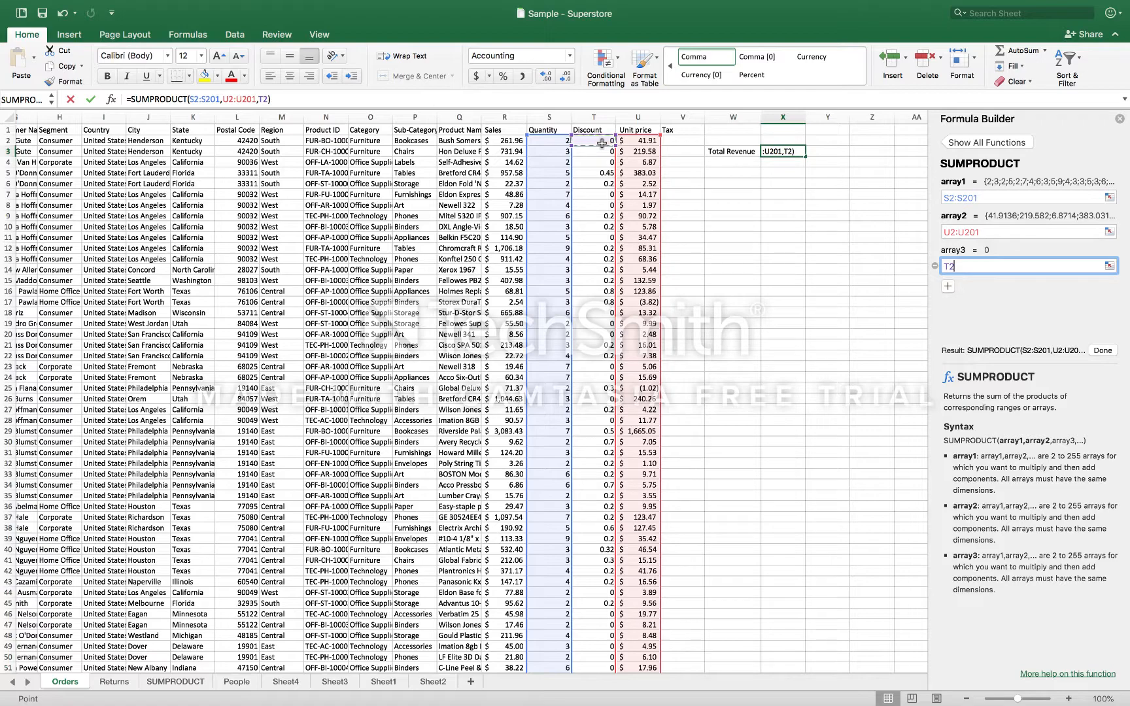
drag(601, 143, 593, 667)
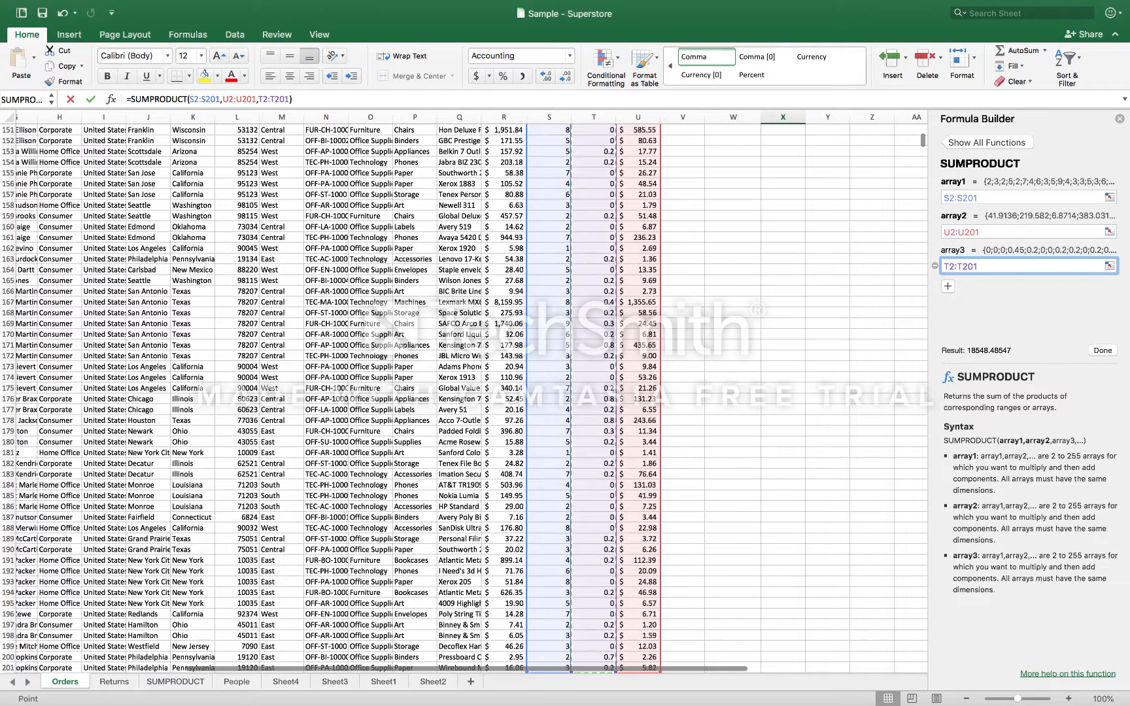
scroll(794, 211, up, 13)
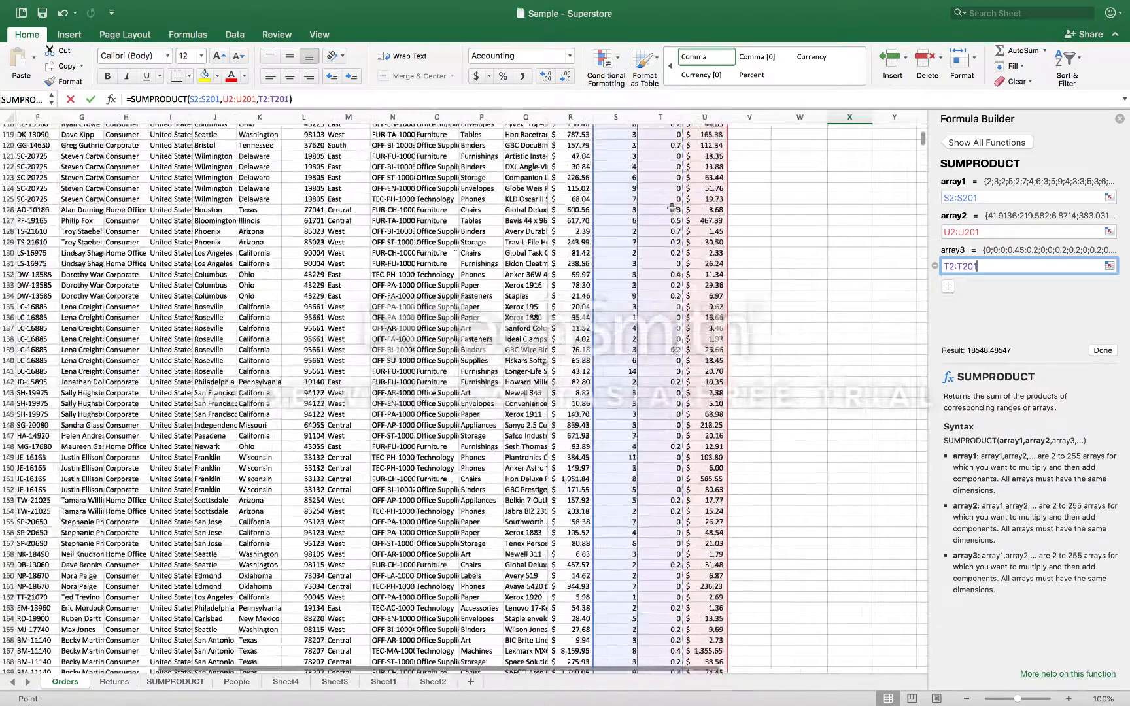
click(791, 207)
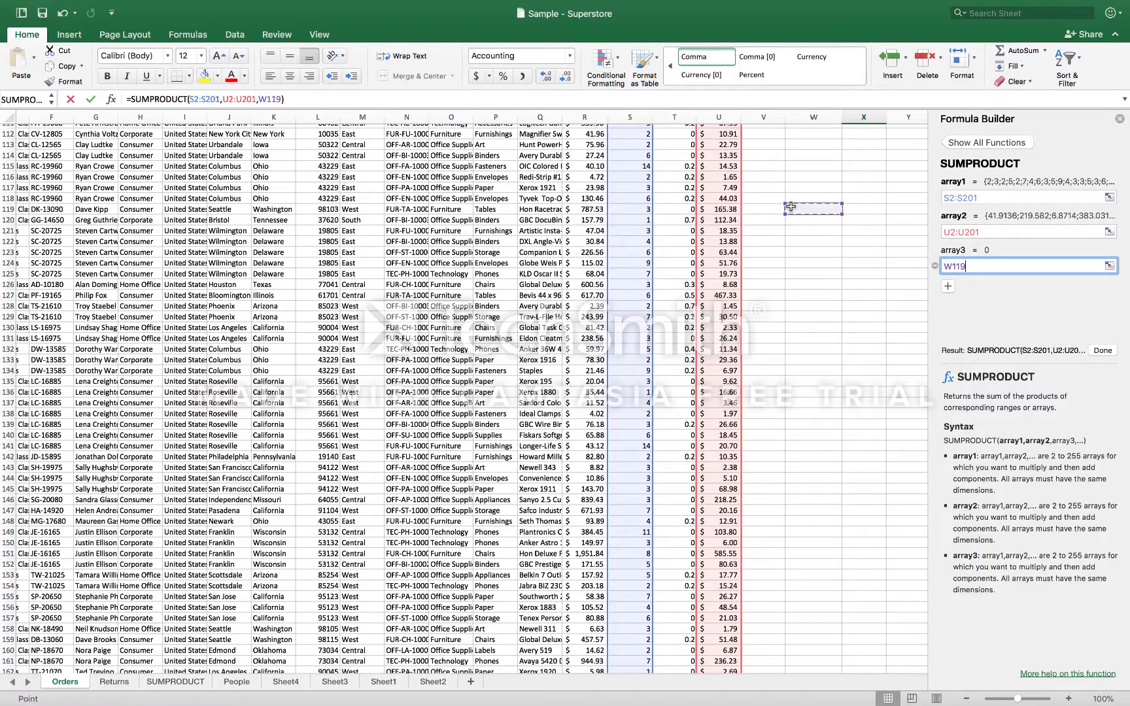
key(BackSpace)
key(BackSpace)
key(BackSpace)
Set array3 of the SUMPRODUCT formula to the discounts T2:T201 and confirm the total revenue formula in X3
scroll(732, 268, up, 10)
scroll(745, 233, up, 10)
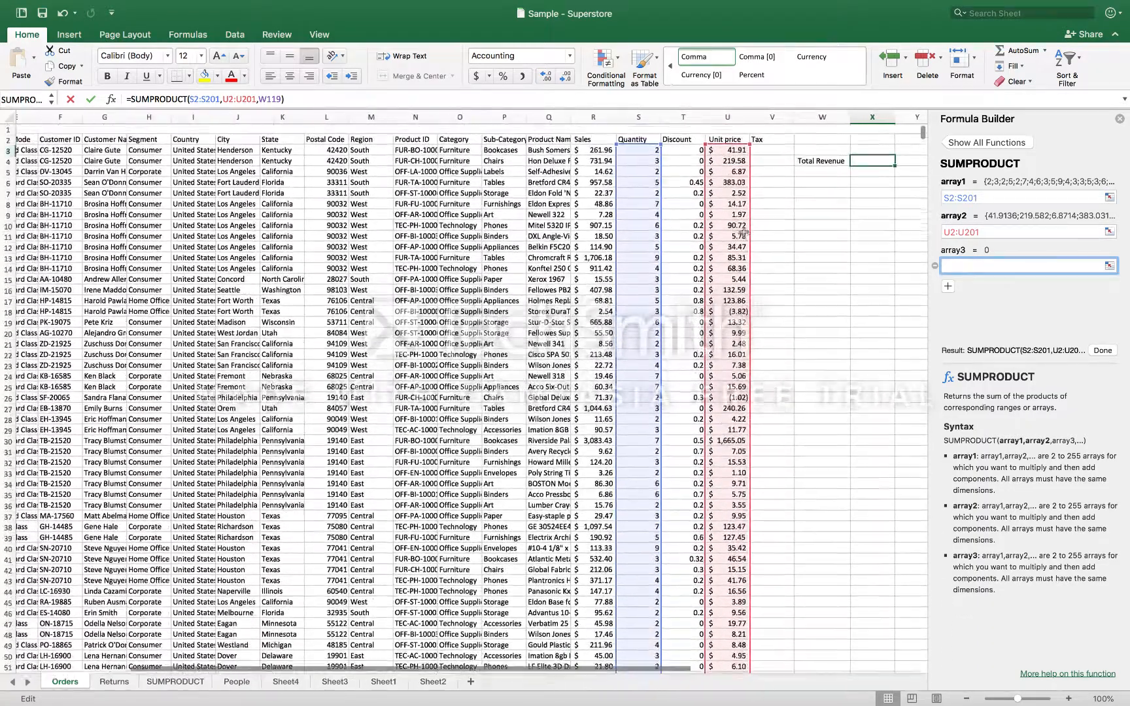
click(692, 140)
key(ctrl+shift+Down)
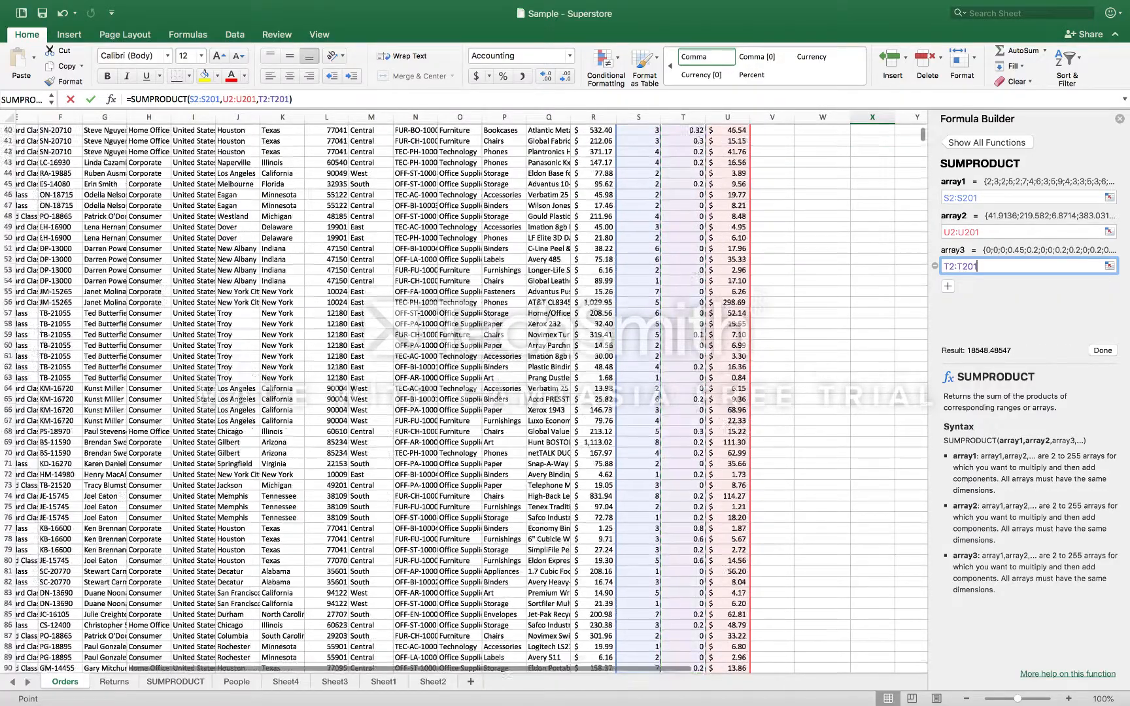
scroll(823, 214, up, 4)
scroll(823, 214, up, 15)
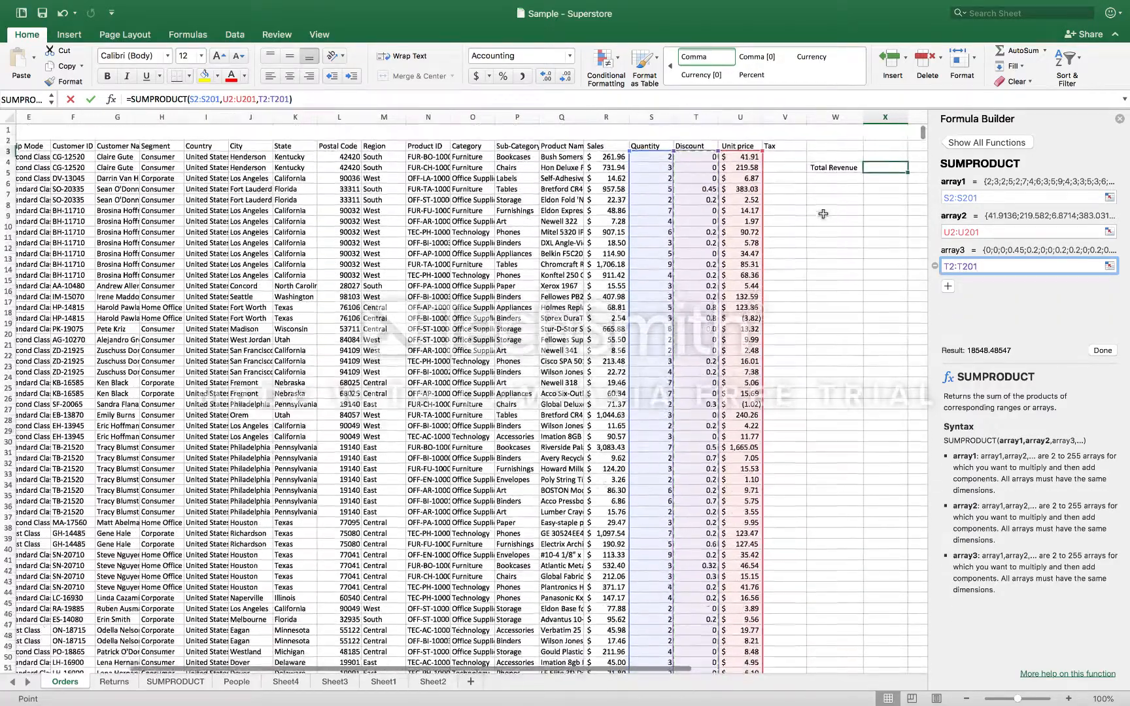
click(880, 151)
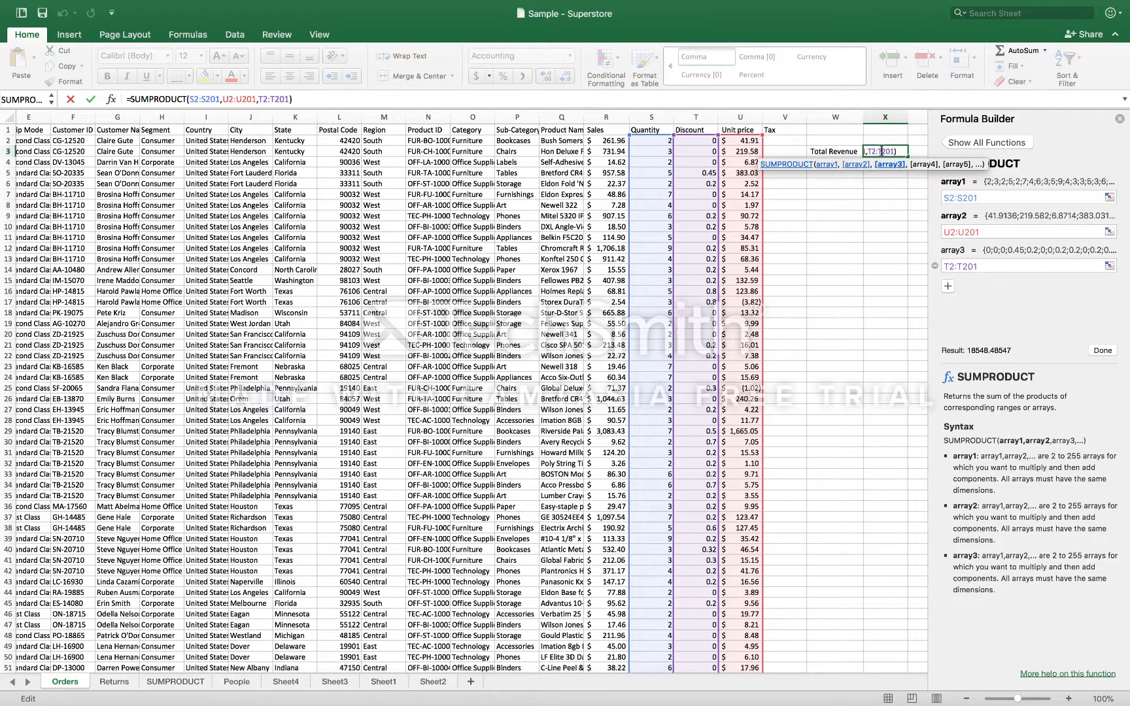
key(Return)
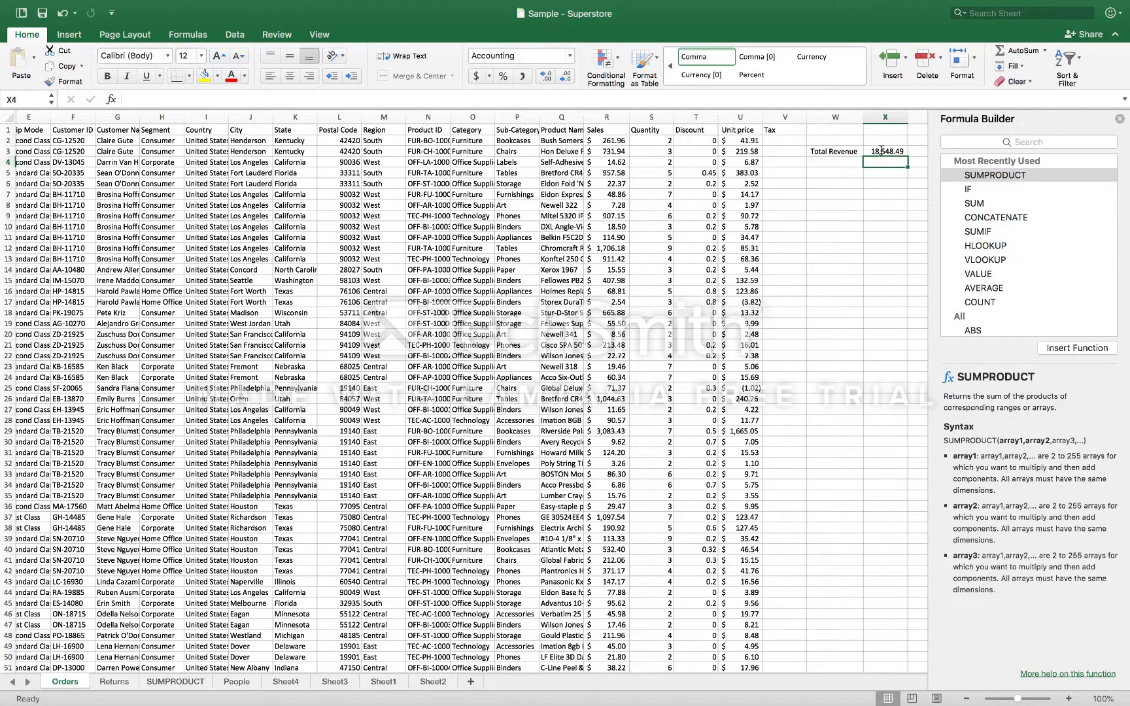
Inspect the finished SUMPRODUCT formula in X3 and the quantity, unit price and discount ranges it multiplies
click(885, 151)
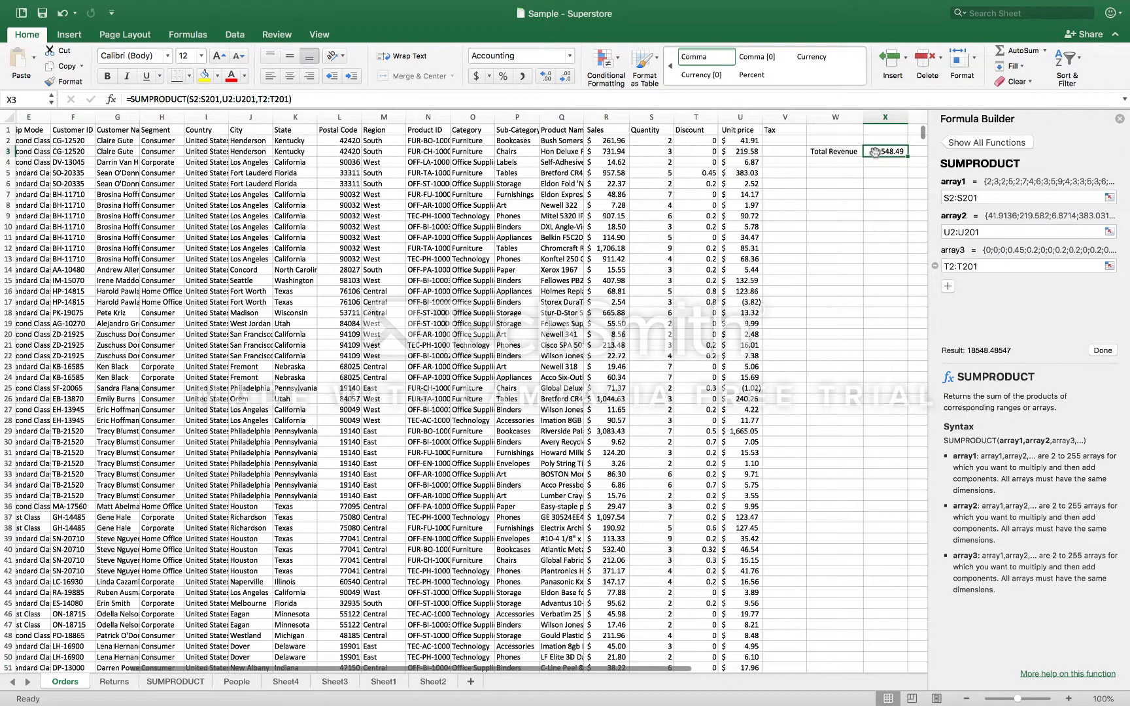
click(831, 99)
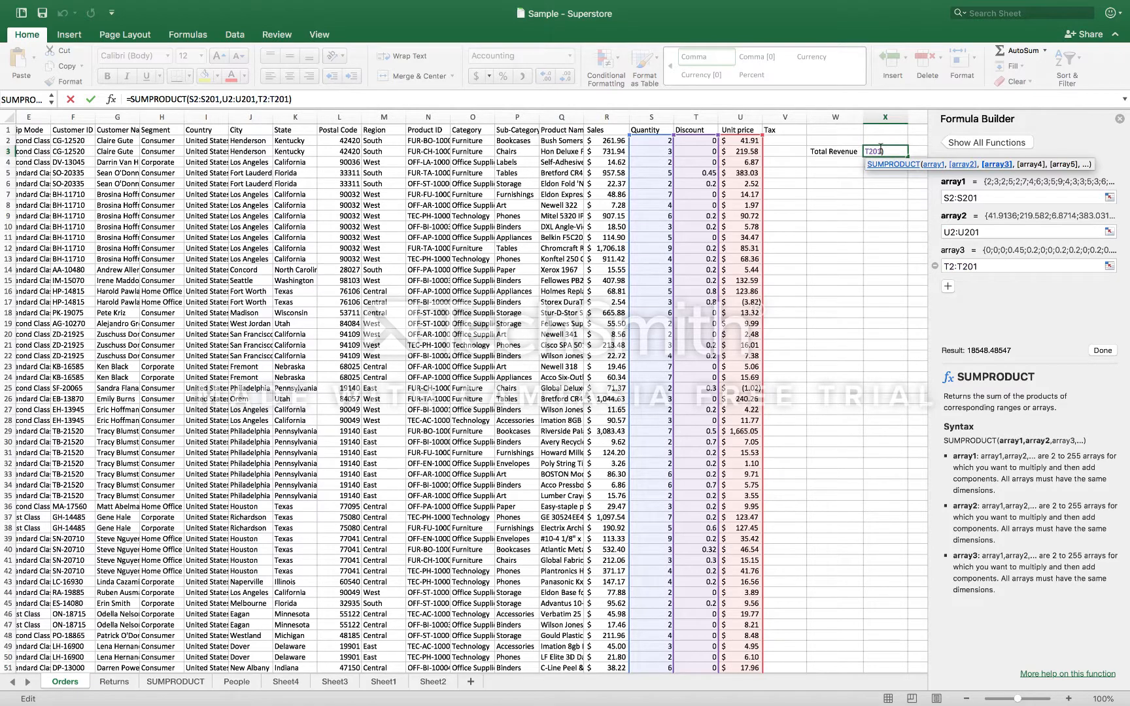
key(Return)
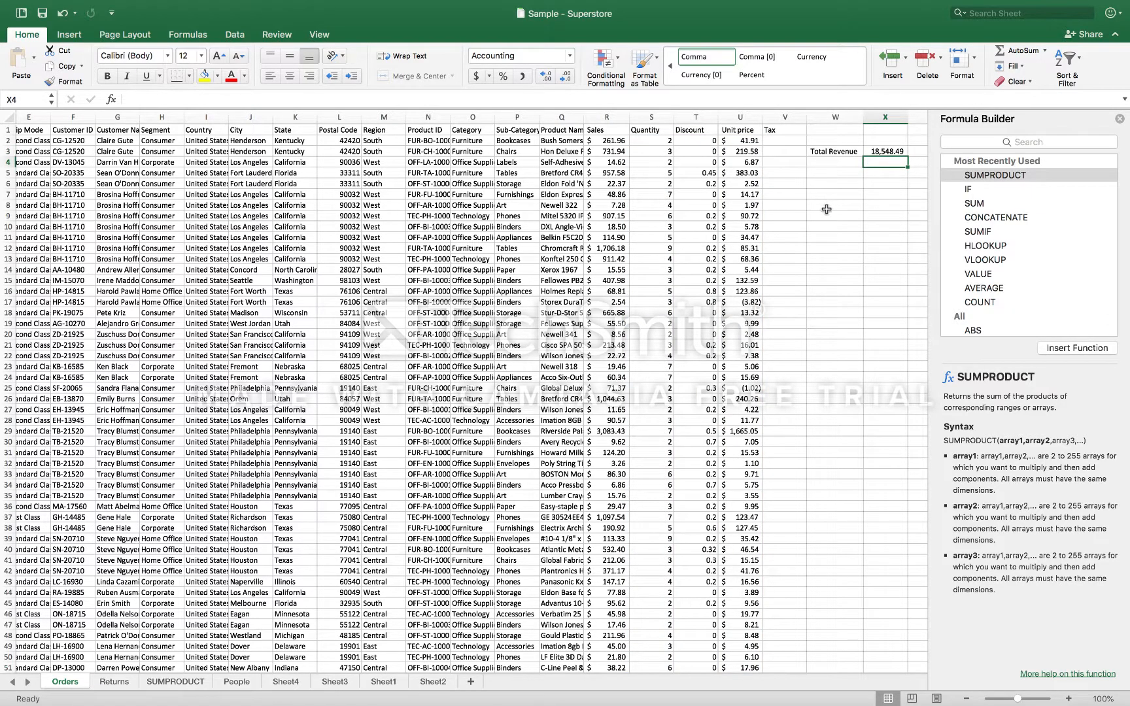
scroll(741, 267, left, 3)
scroll(741, 266, right, 5)
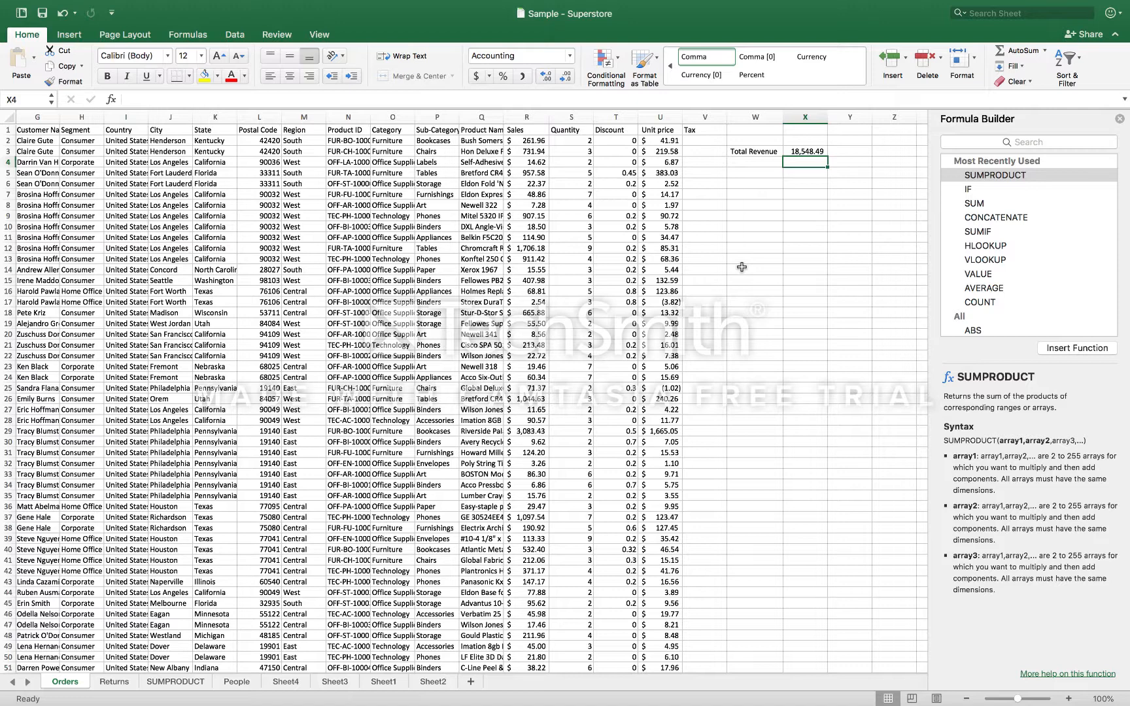
click(805, 150)
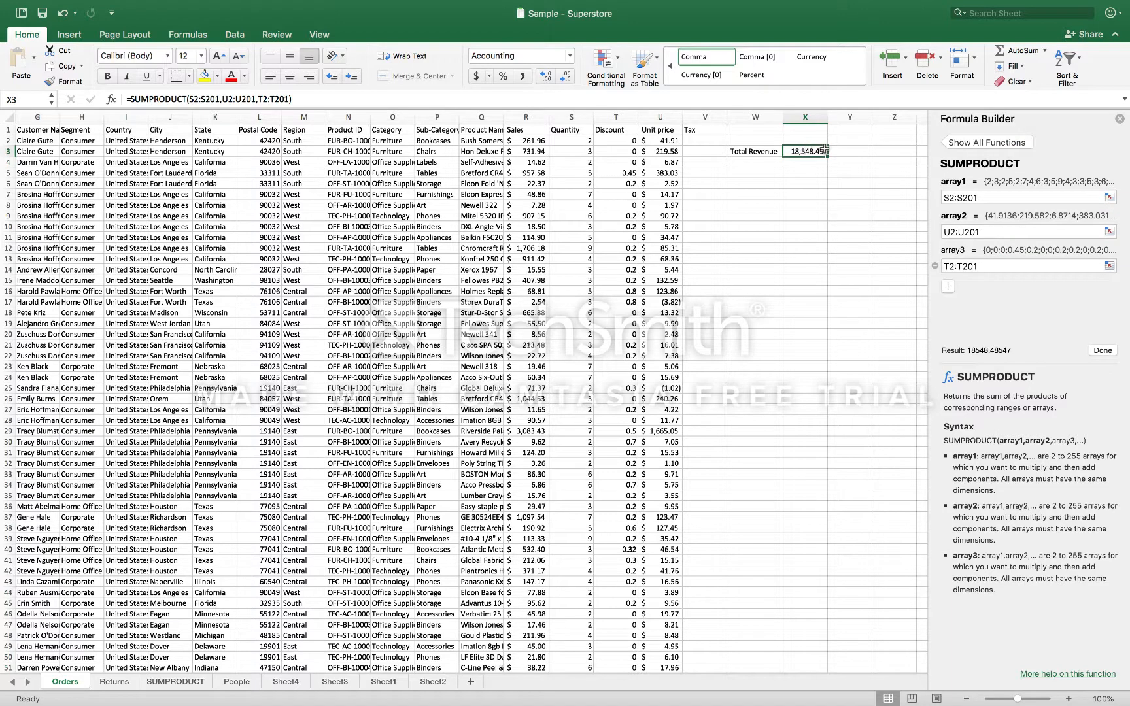